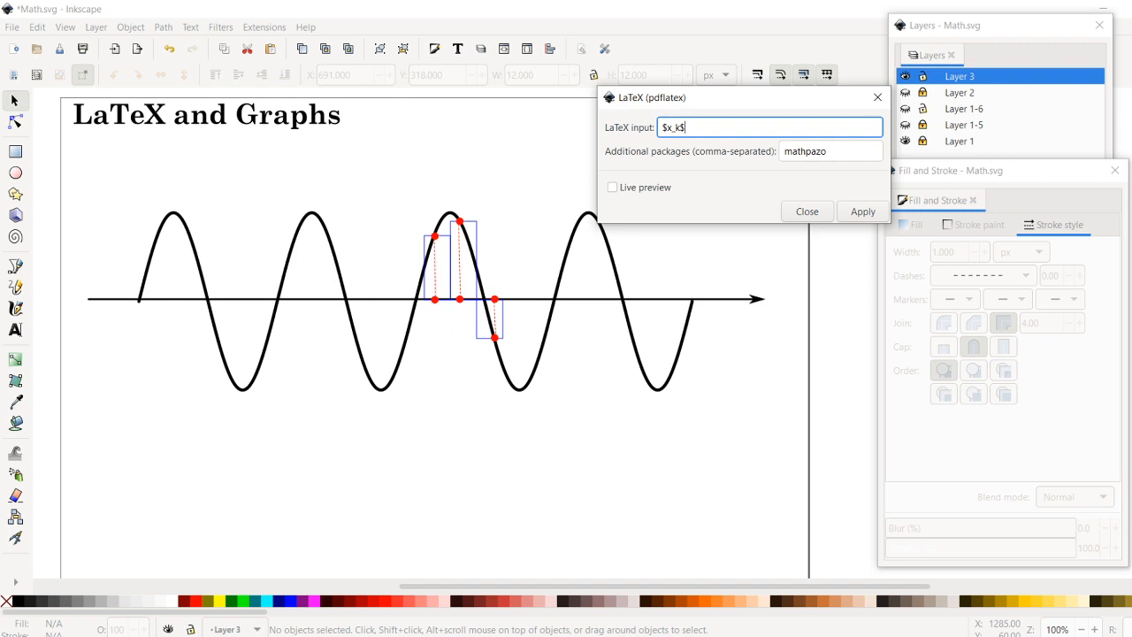
{"action": "left_click", "coordinate": [867, 211]}
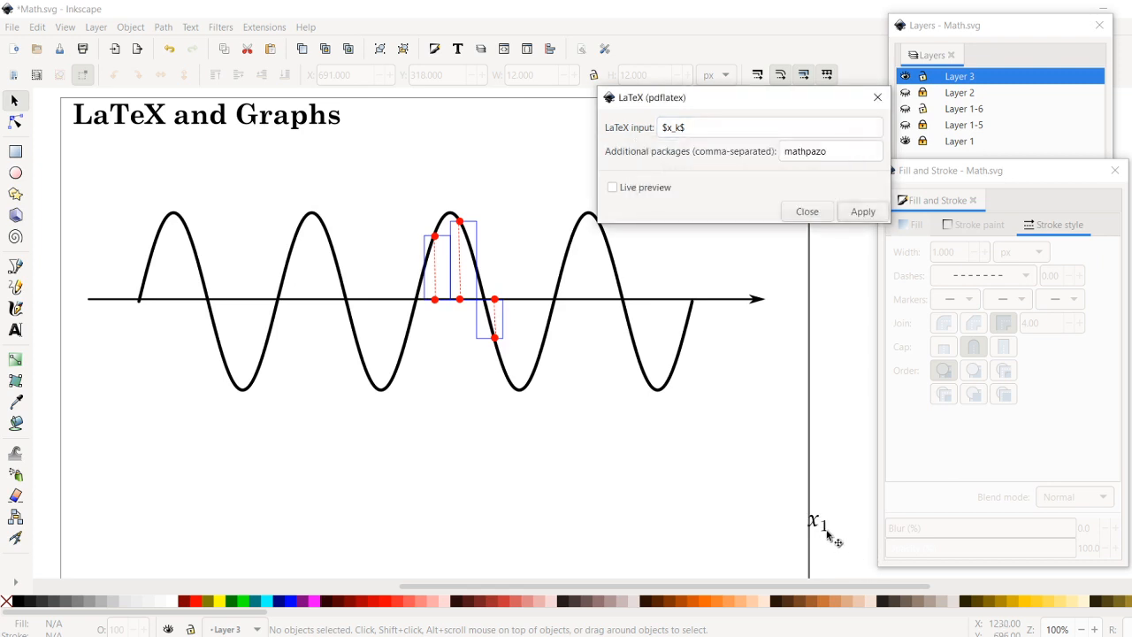
{"action": "left_click", "coordinate": [683, 126]}
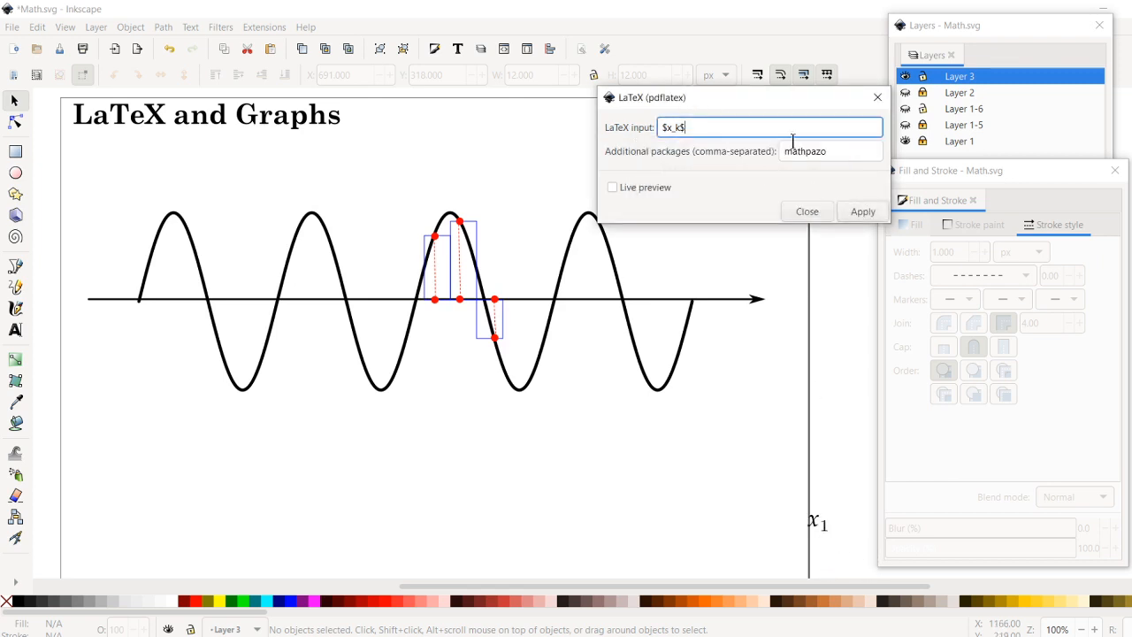
{"action": "left_click", "coordinate": [816, 524]}
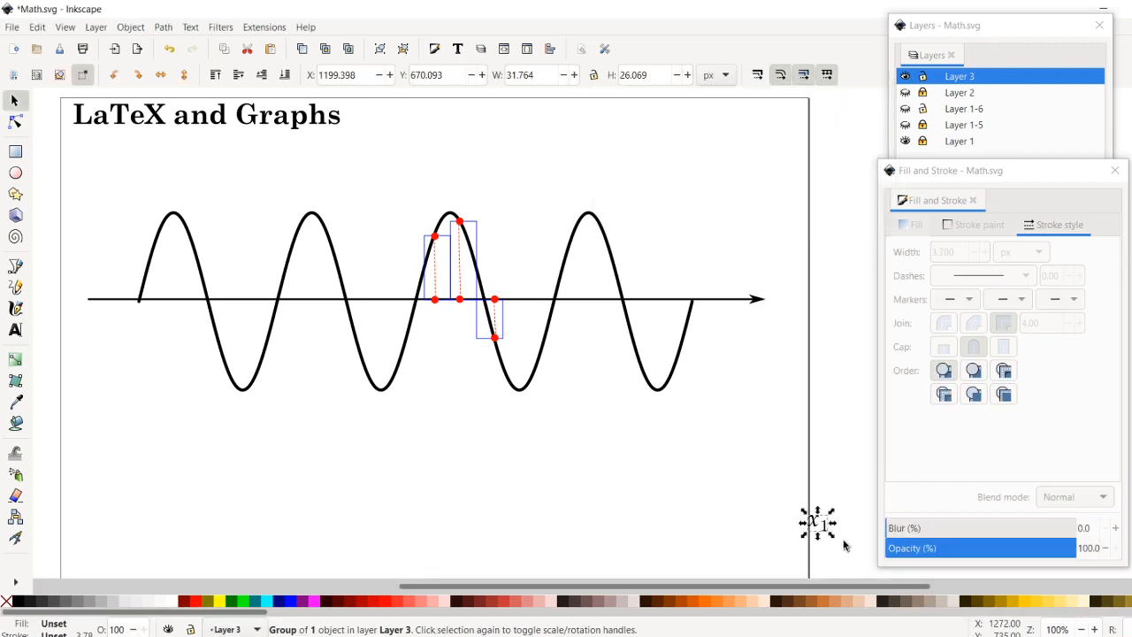
{"action": "key", "text": "Delete"}
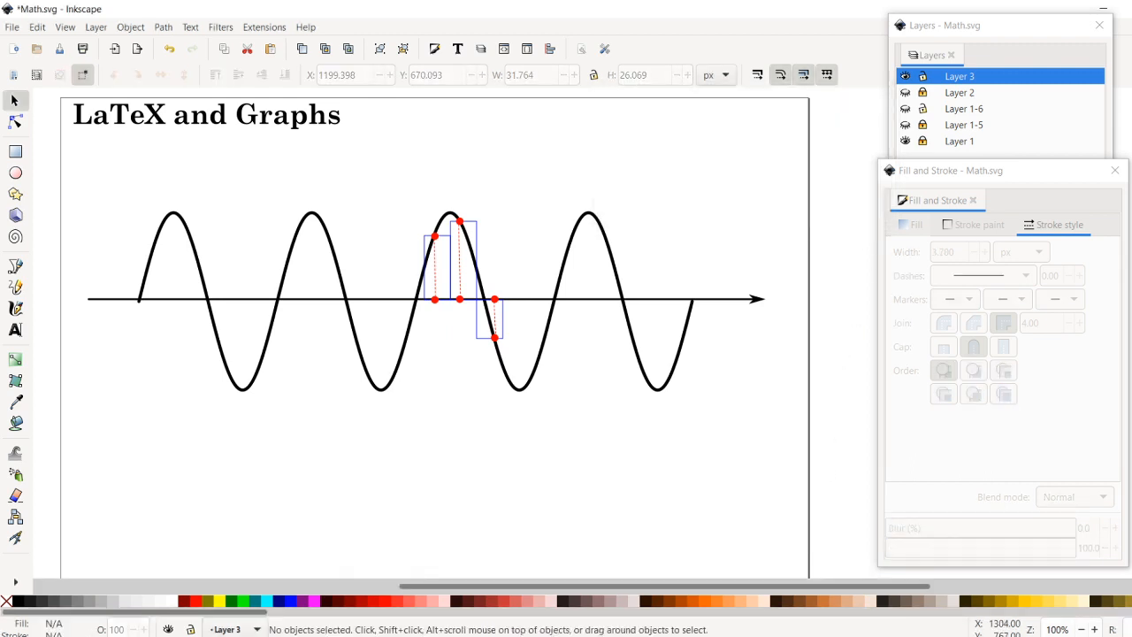
- Render the LaTeX formula $x_k$ with the mathpazo package and place it just below the first red point on the axis
{"action": "left_click", "coordinate": [649, 612]}
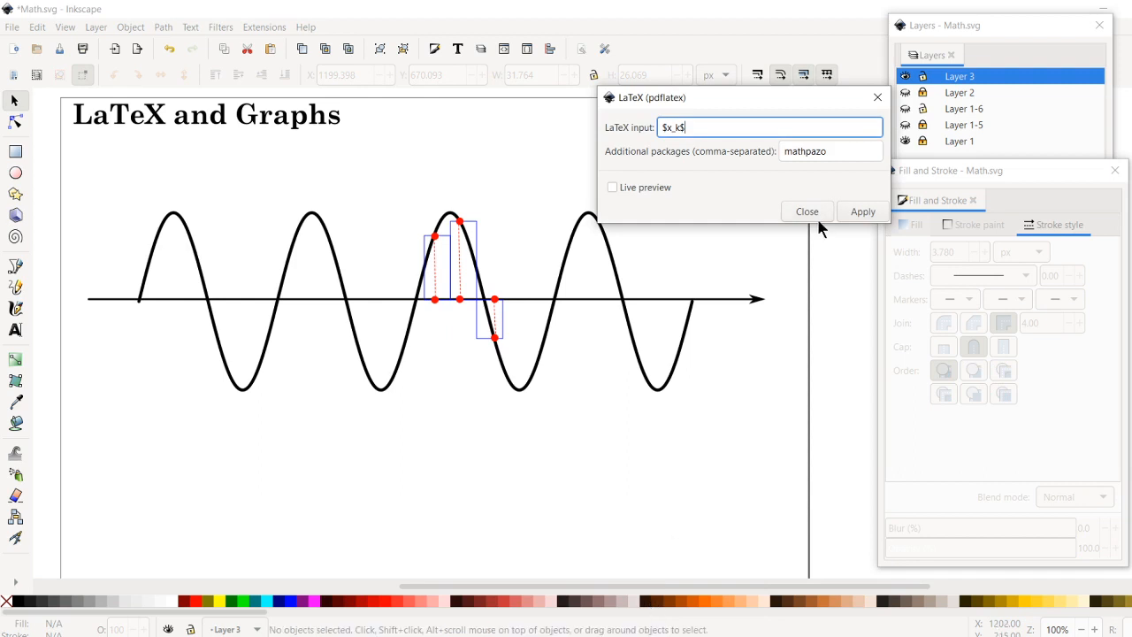
{"action": "left_click", "coordinate": [864, 211]}
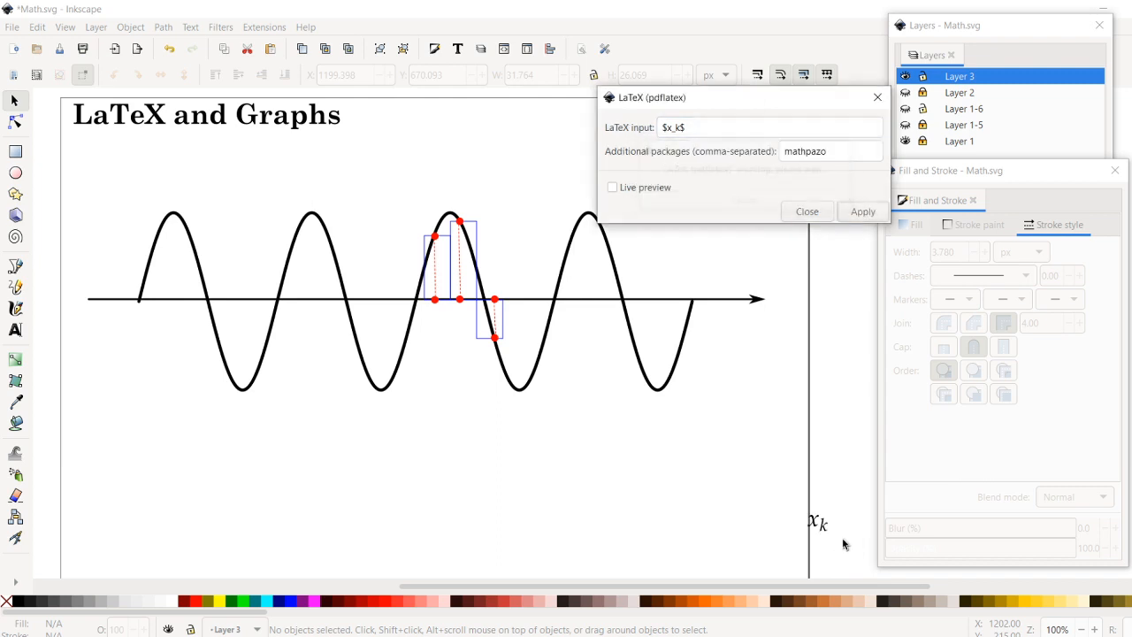
{"action": "key", "text": "Escape"}
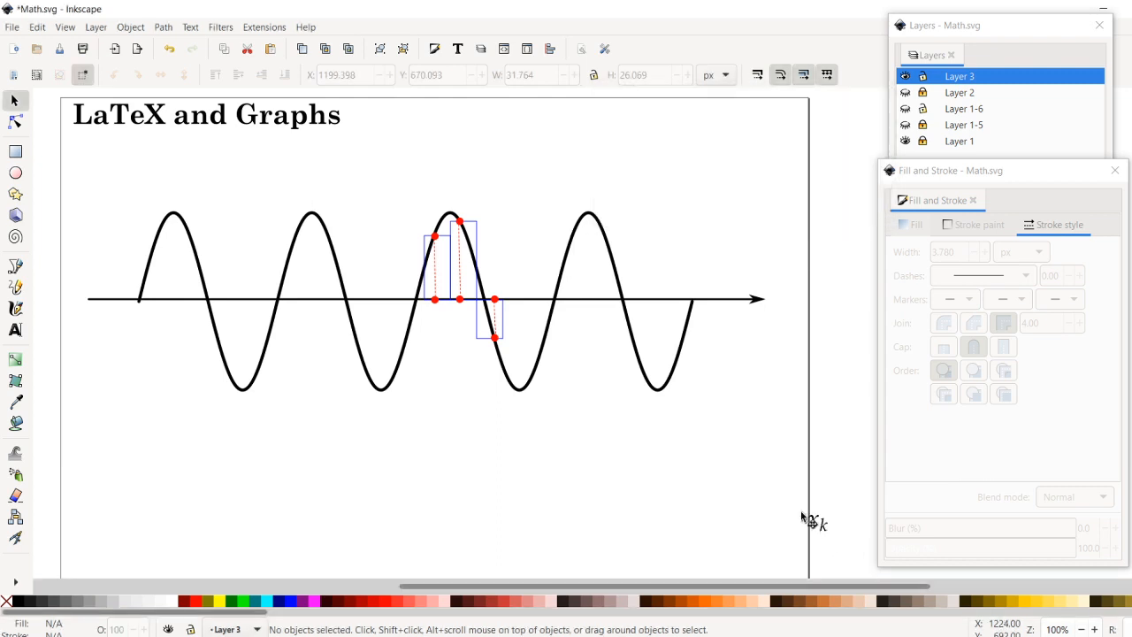
{"action": "left_click_drag", "start_coordinate": [803, 517], "coordinate": [415, 318]}
{"action": "left_click", "coordinate": [488, 485]}
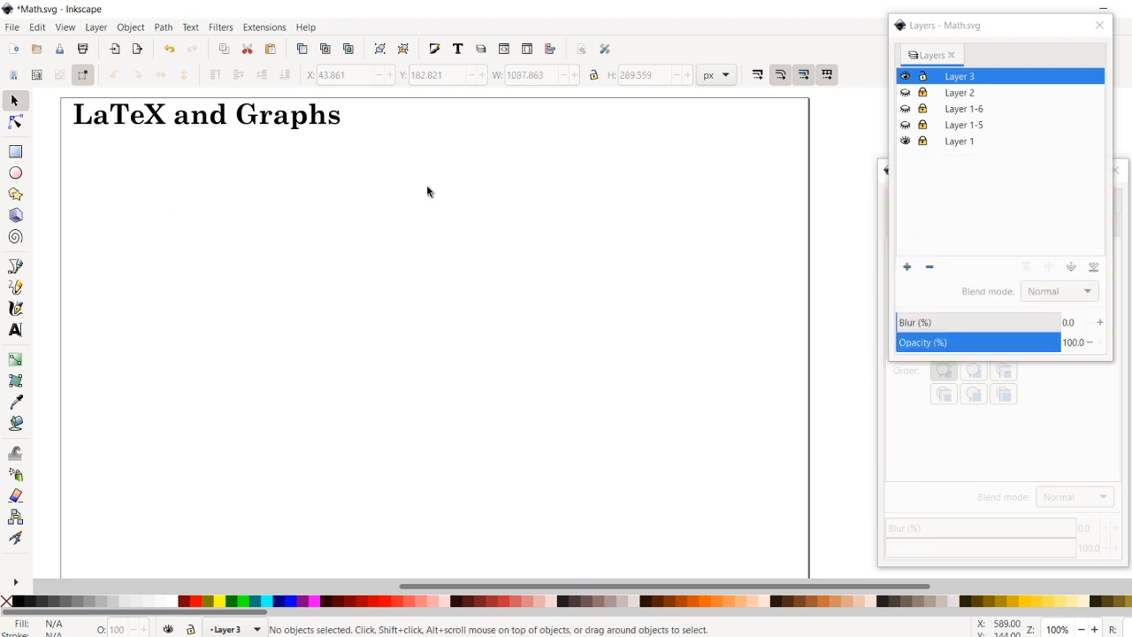
- Open the Parametric Curves extension and move its dialog clear of the page area intended for the curve
{"action": "left_click", "coordinate": [264, 29]}
{"action": "mouse_move", "coordinate": [260, 254]}
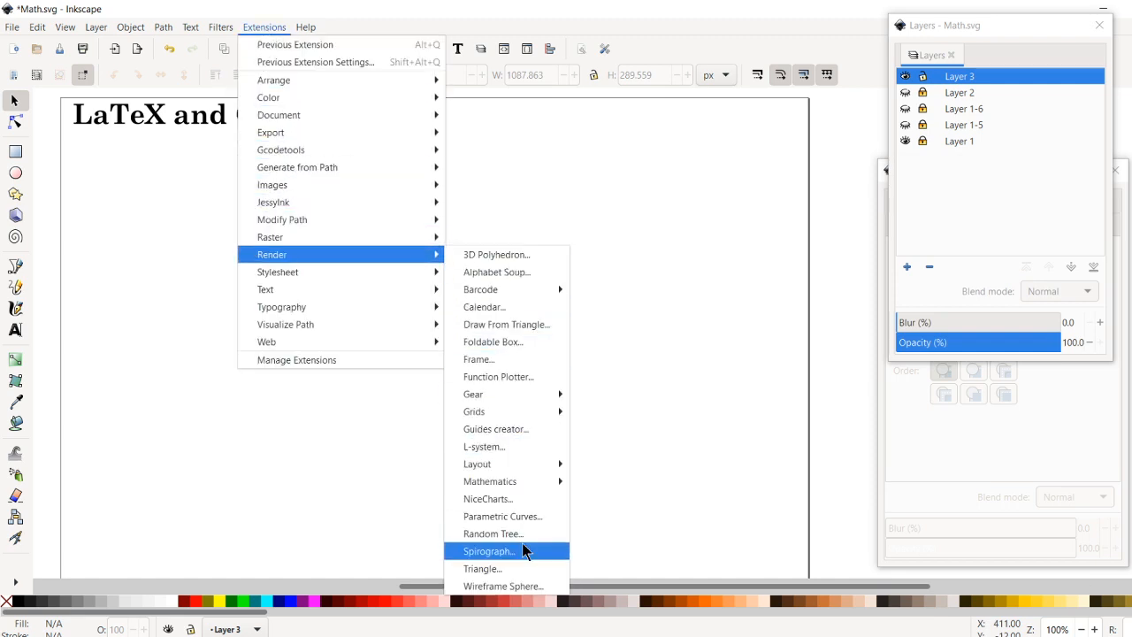
{"action": "left_click", "coordinate": [524, 518]}
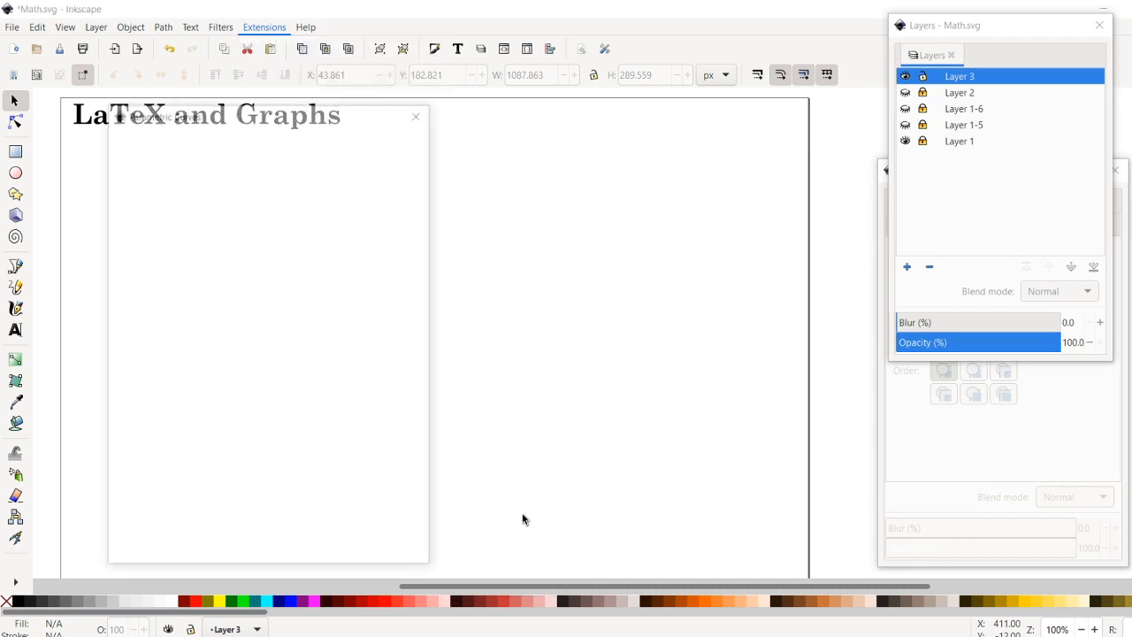
{"action": "left_click_drag", "start_coordinate": [280, 122], "coordinate": [703, 45]}
{"action": "left_click", "coordinate": [597, 76]}
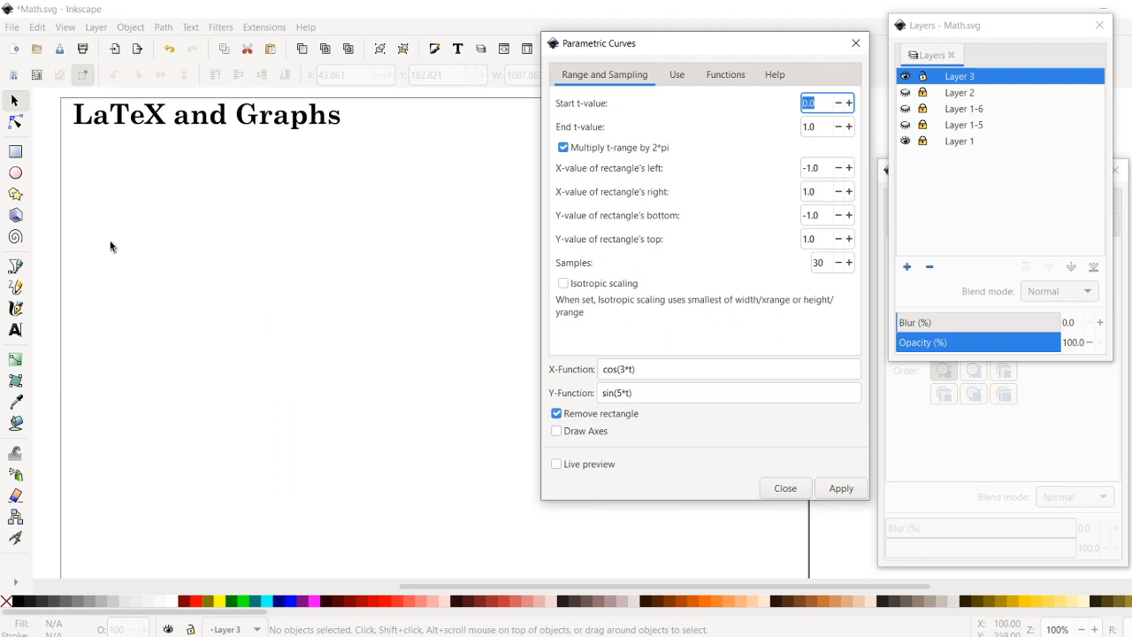
- Draw a rectangle about 586 by 347 px below the title, with no fill and a black stroke
{"action": "left_click", "coordinate": [20, 154]}
{"action": "left_click_drag", "start_coordinate": [115, 164], "coordinate": [480, 381]}
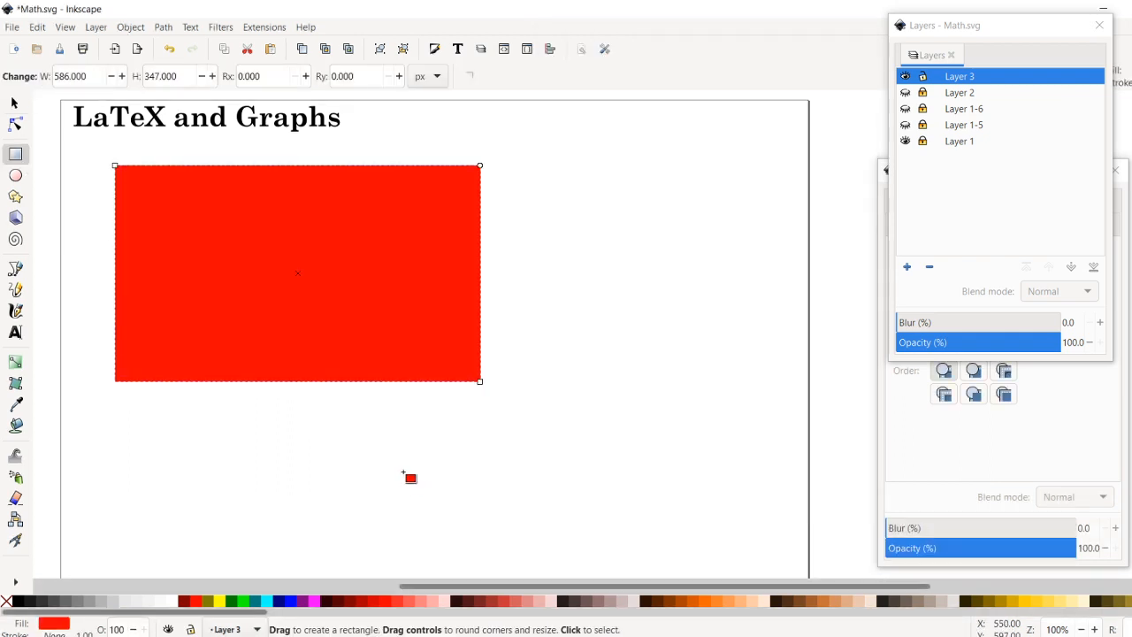
{"action": "left_click", "coordinate": [7, 603]}
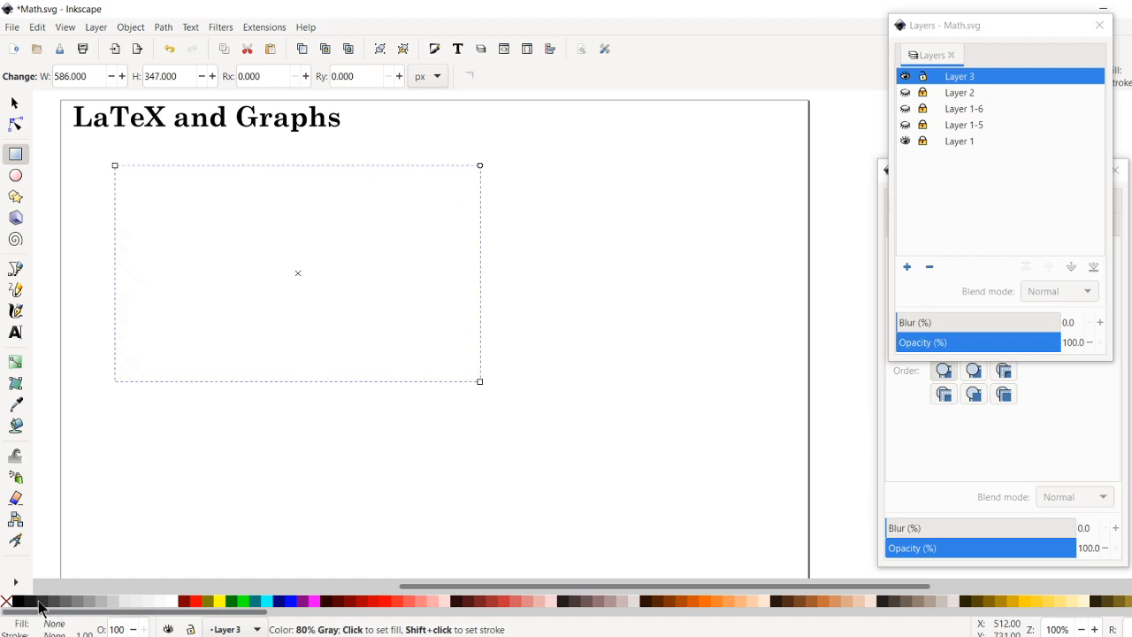
{"action": "left_click", "coordinate": [18, 603], "text": "shift"}
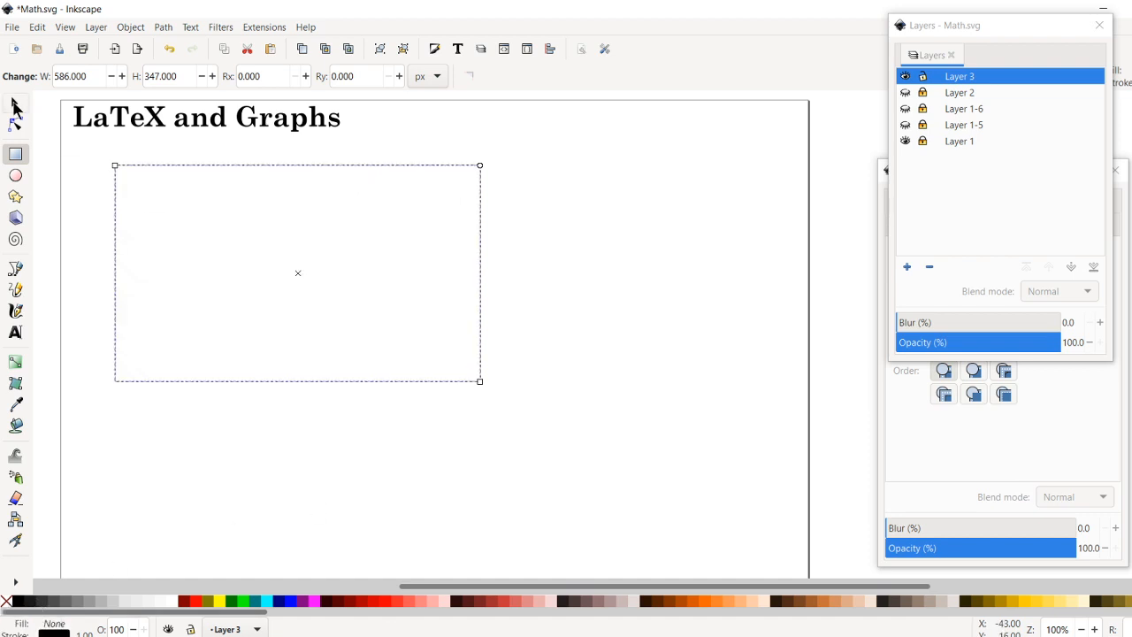
- Change the rectangle's dashed outline to a solid line
{"action": "left_click", "coordinate": [14, 104]}
{"action": "left_click", "coordinate": [1026, 467]}
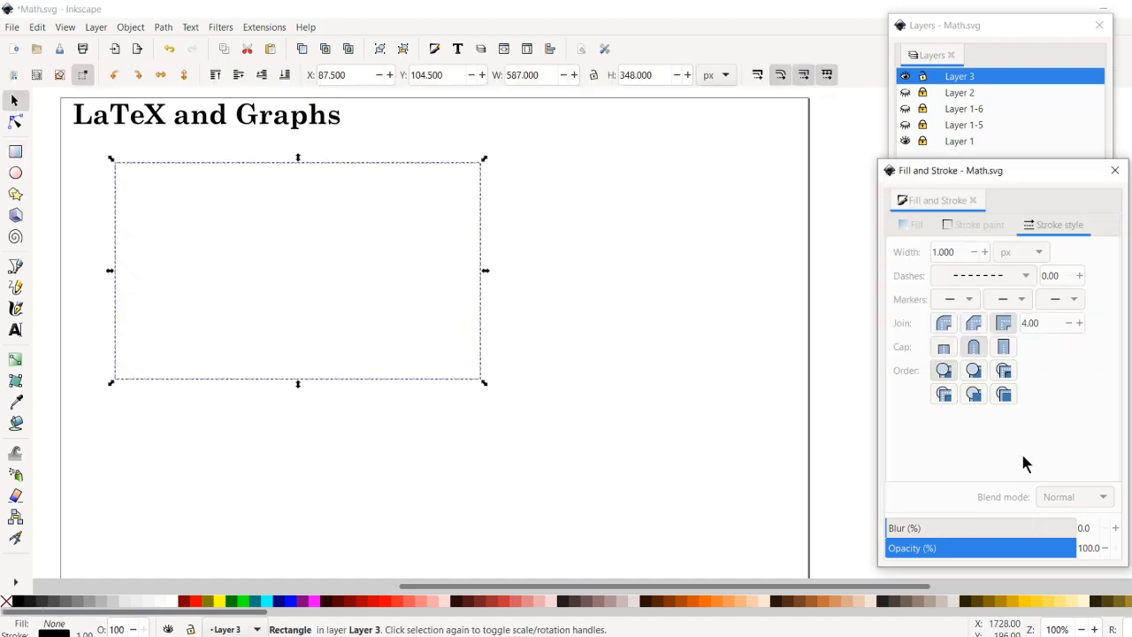
{"action": "left_click", "coordinate": [987, 278]}
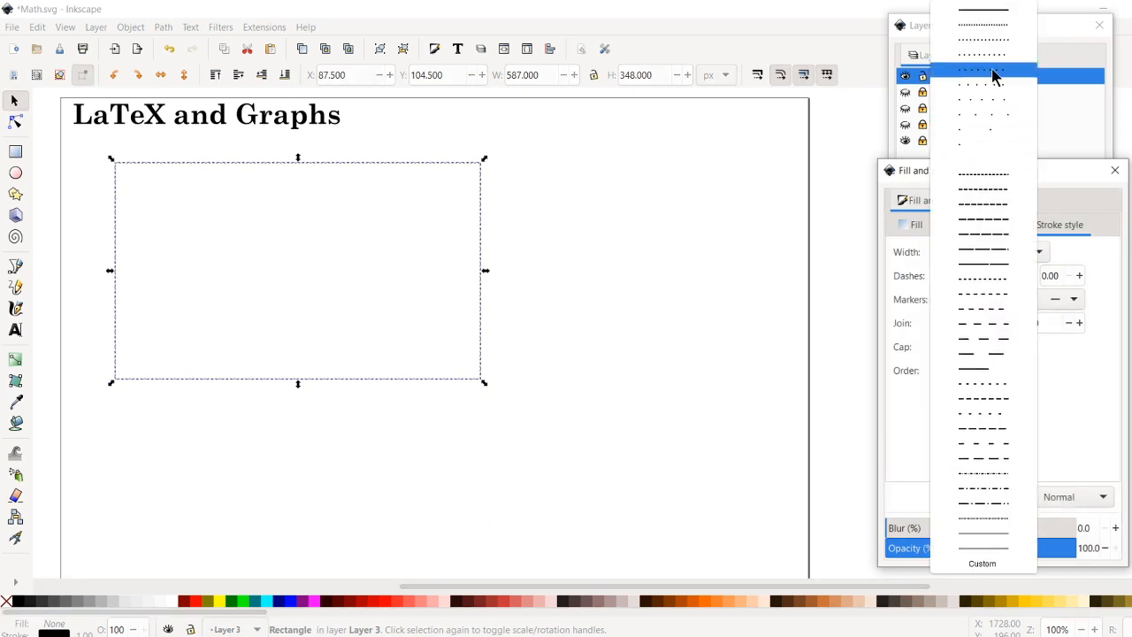
{"action": "left_click", "coordinate": [993, 13]}
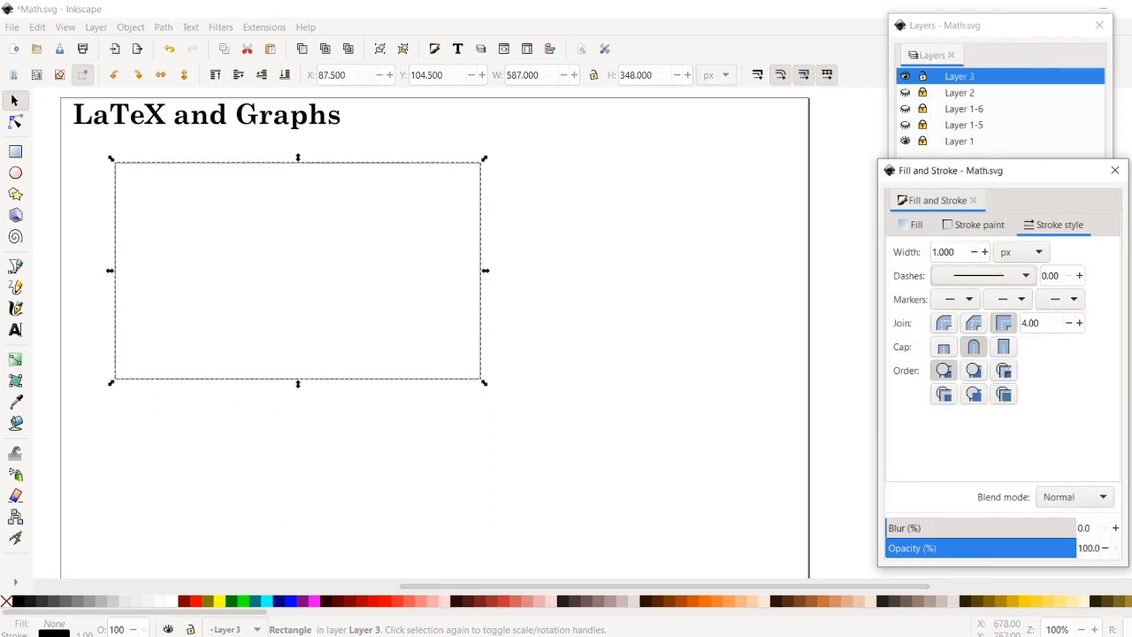
- Plot the parametric curve x = cos(3*t), y = sin(5*t) inside the rectangle with 30 samples, removing the rectangle
{"action": "left_click", "coordinate": [622, 576]}
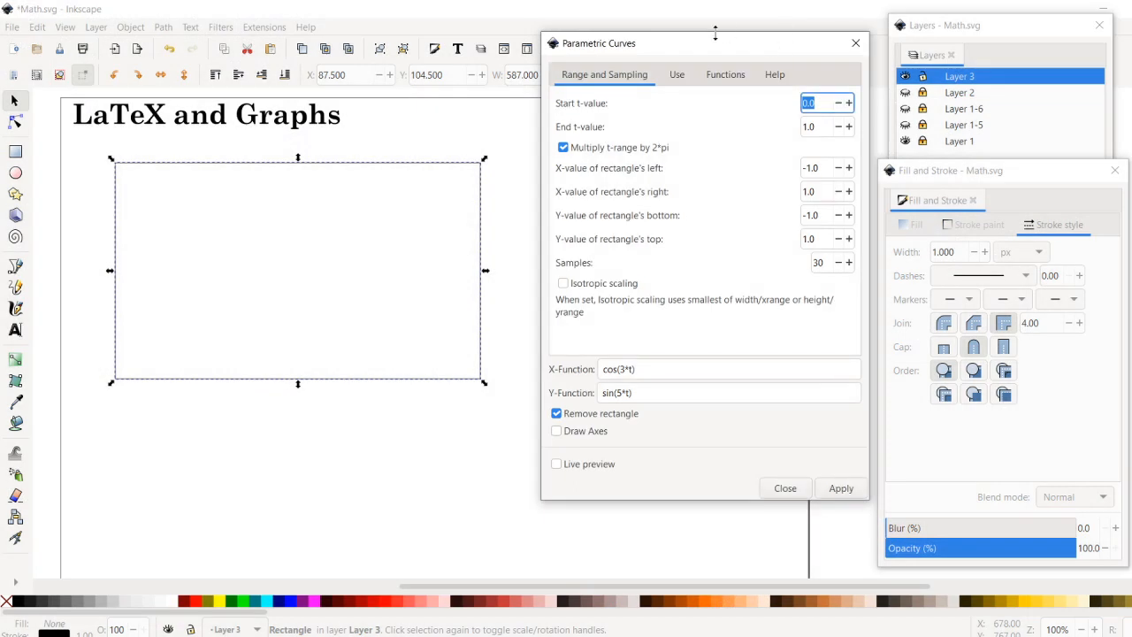
{"action": "left_click_drag", "start_coordinate": [715, 48], "coordinate": [727, 62]}
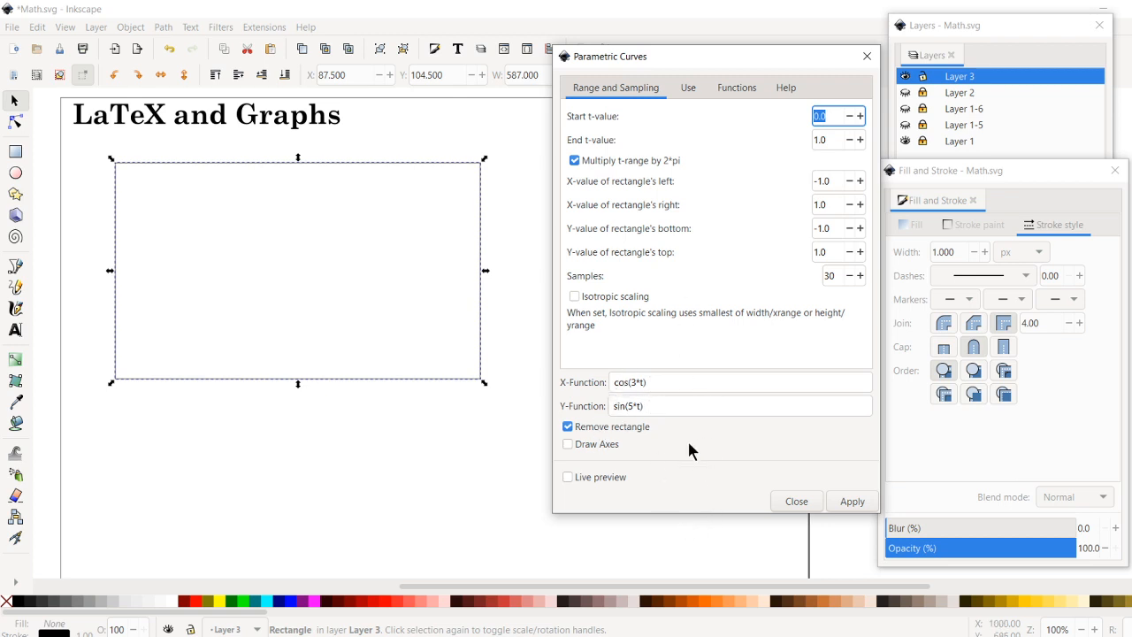
{"action": "left_click", "coordinate": [844, 502]}
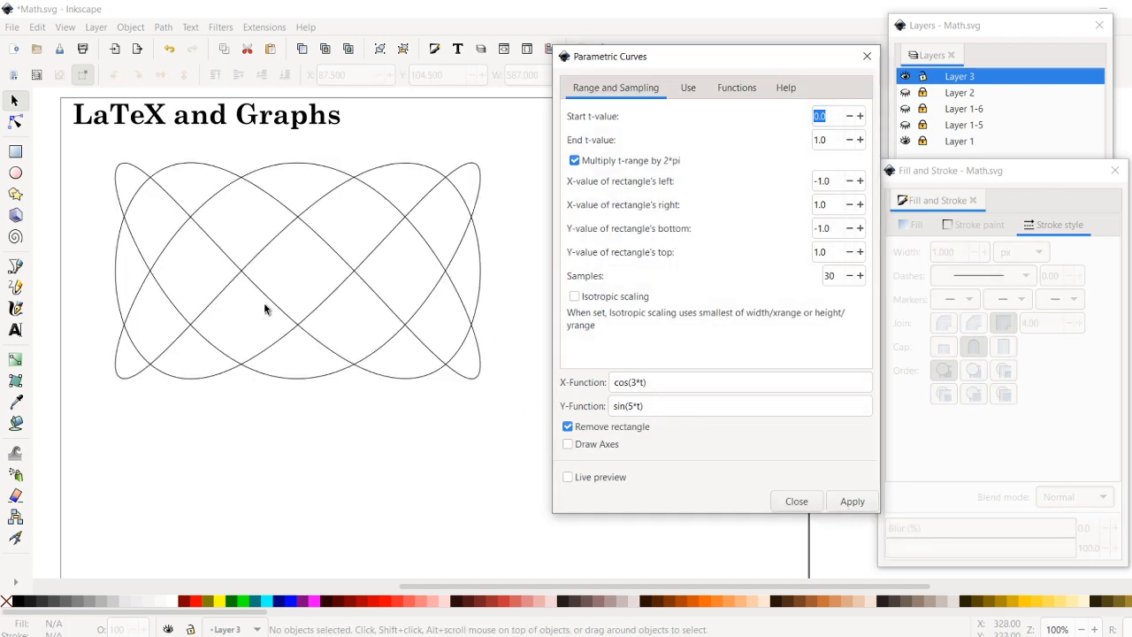
{"action": "left_click", "coordinate": [867, 55]}
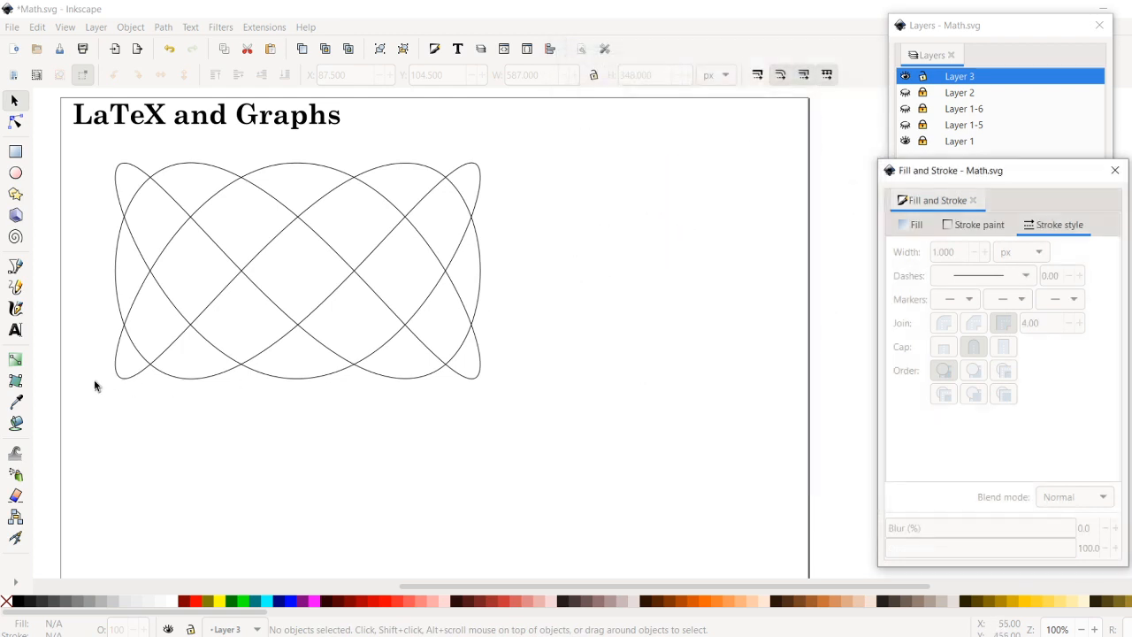
- Set the parametric curve's stroke width to 3 px and shift the curve slightly down and to the right
{"action": "left_click", "coordinate": [352, 366]}
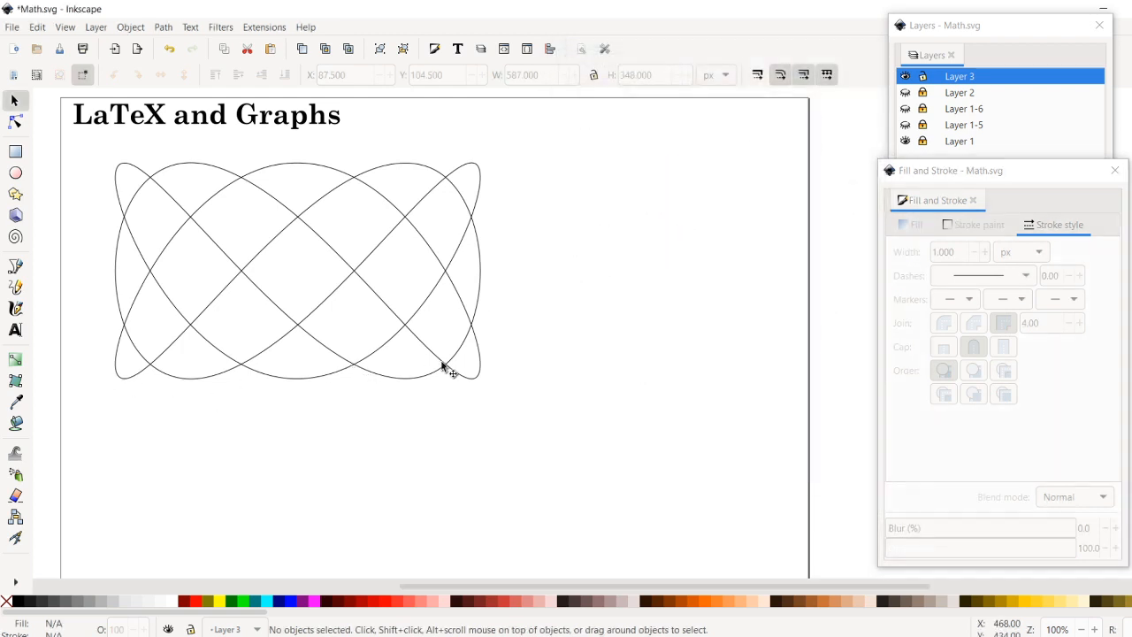
{"action": "left_click", "coordinate": [442, 365]}
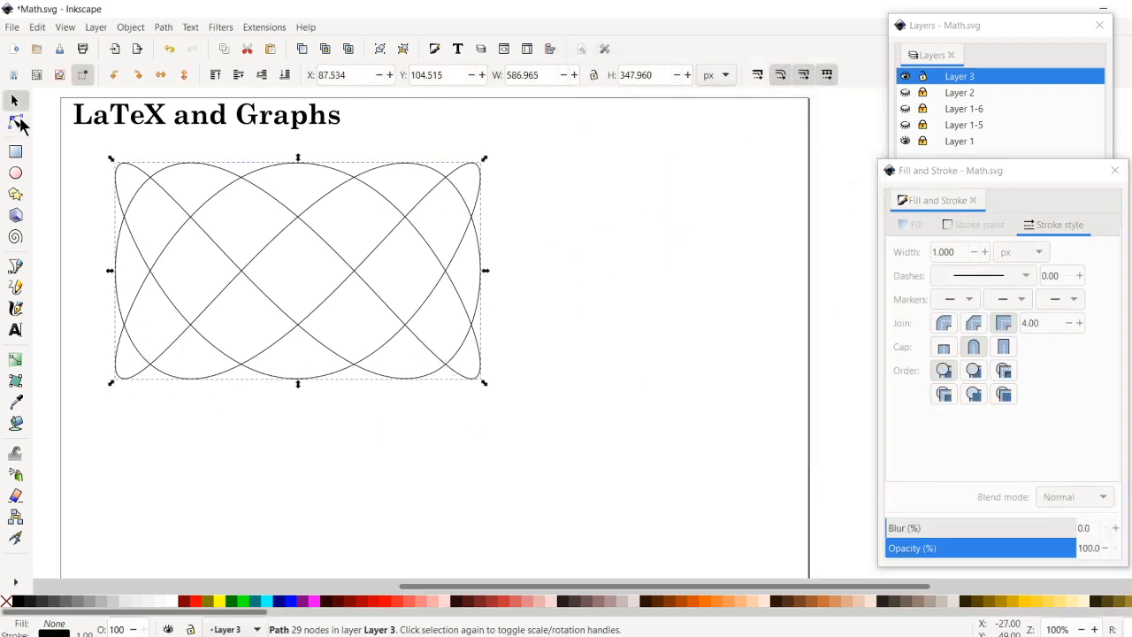
{"action": "left_click", "coordinate": [17, 123]}
{"action": "left_click", "coordinate": [14, 102]}
{"action": "left_click", "coordinate": [1032, 177]}
{"action": "double_click", "coordinate": [946, 251]}
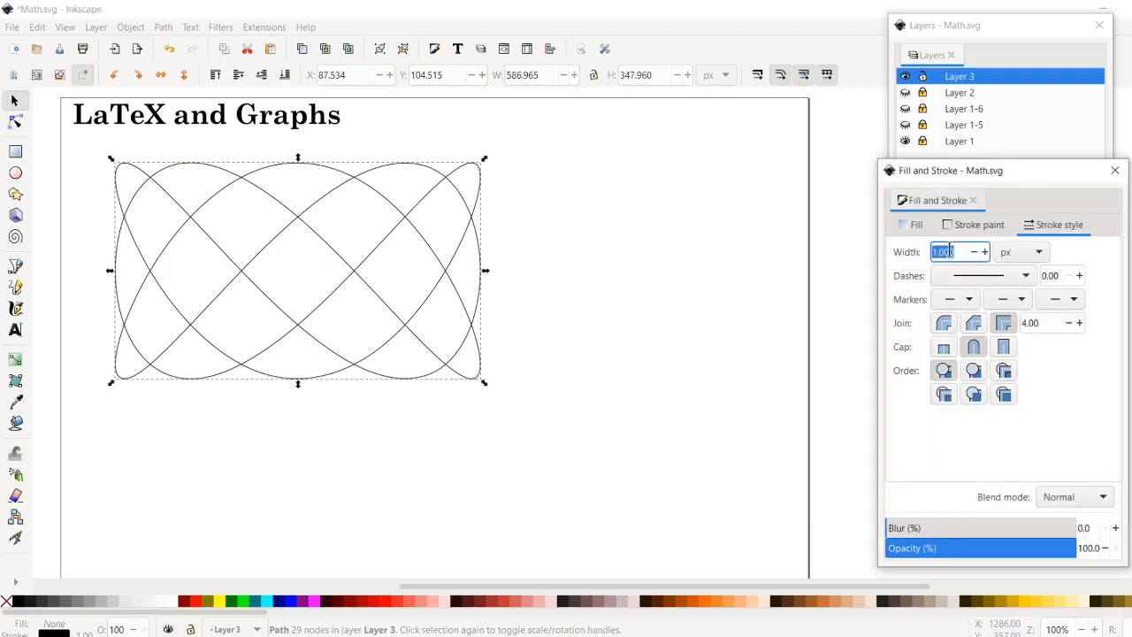
{"action": "type", "text": "3"}
{"action": "key", "text": "Return"}
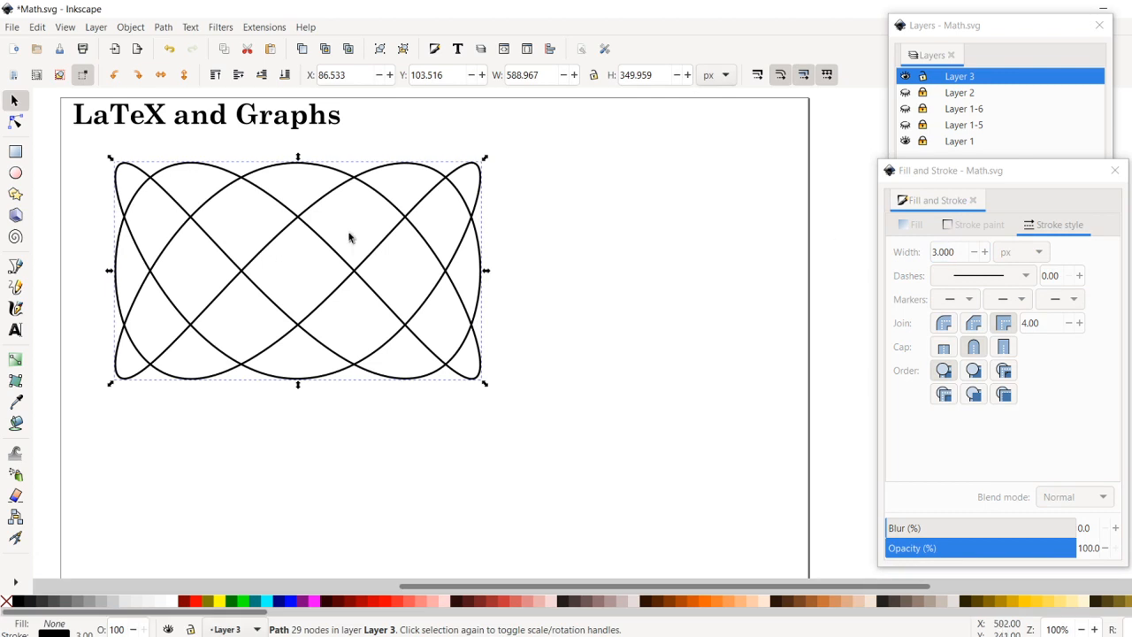
{"action": "left_click", "coordinate": [701, 371]}
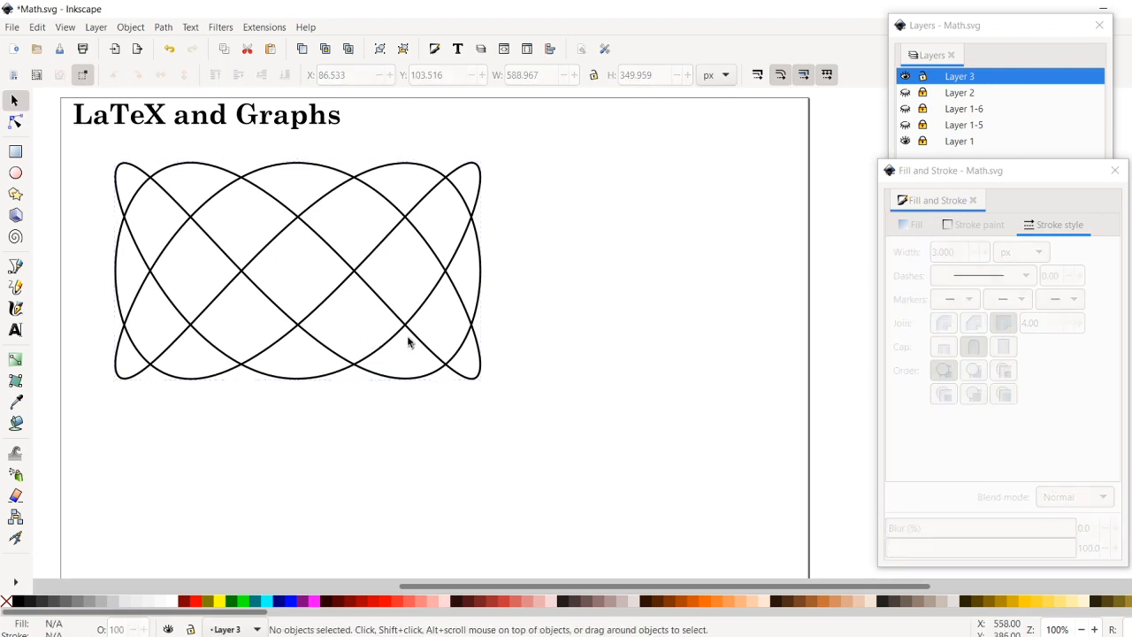
{"action": "left_click_drag", "start_coordinate": [426, 369], "coordinate": [383, 387]}
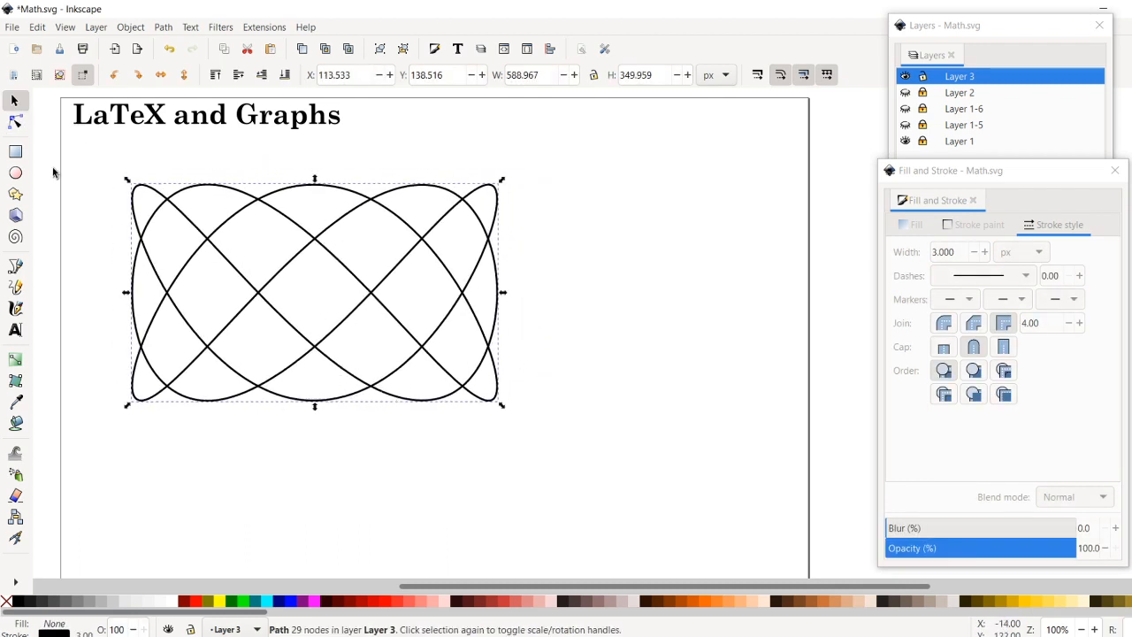
- Break the path at the node left of the curve's centre, test the break by moving the loose end, and undo that move
{"action": "left_click", "coordinate": [15, 121]}
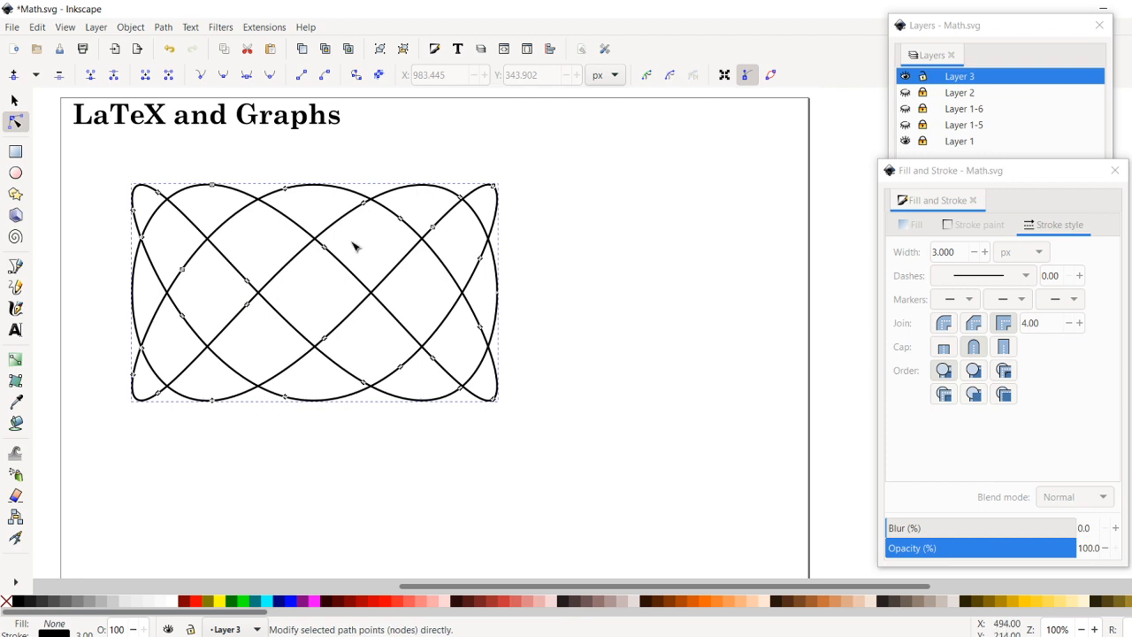
{"action": "left_click", "coordinate": [259, 293]}
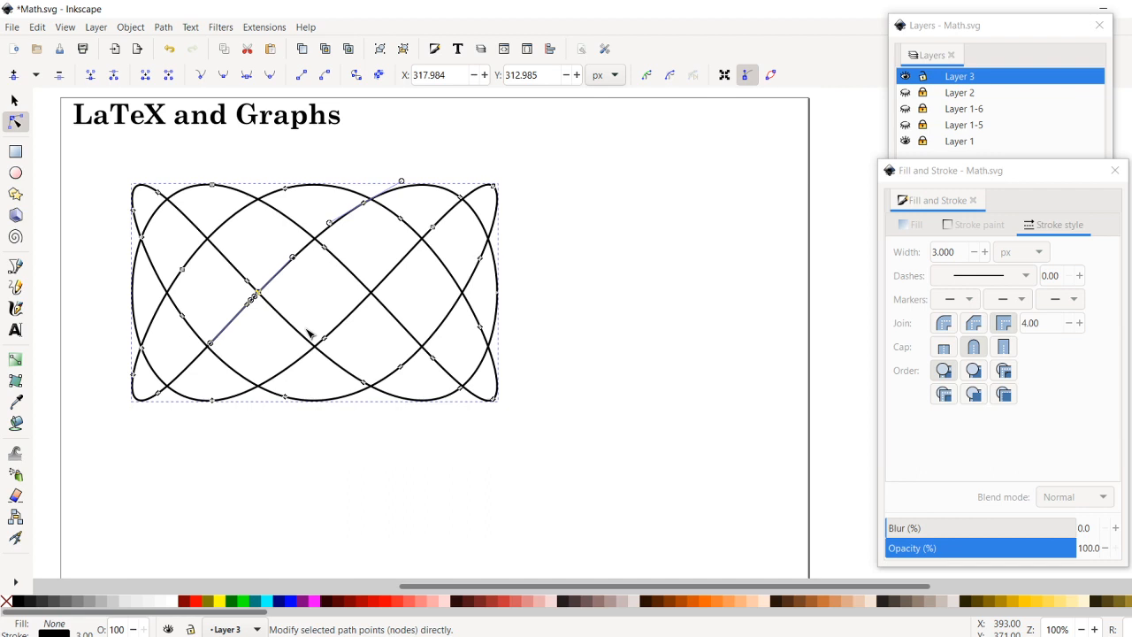
{"action": "key", "text": "ctrl+z"}
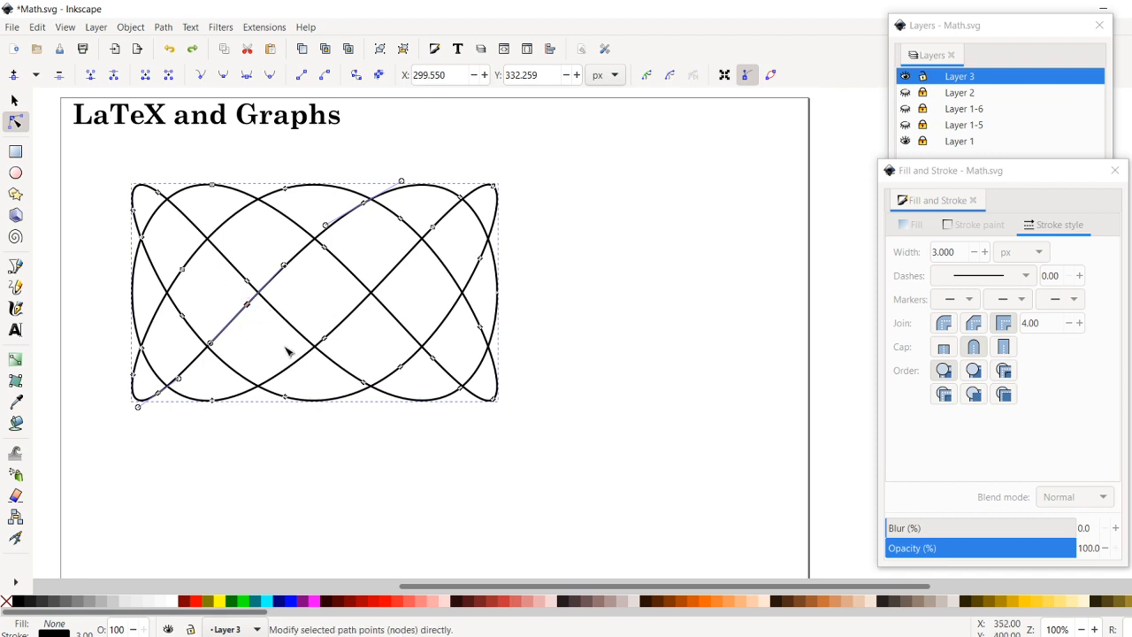
{"action": "left_click", "coordinate": [115, 82]}
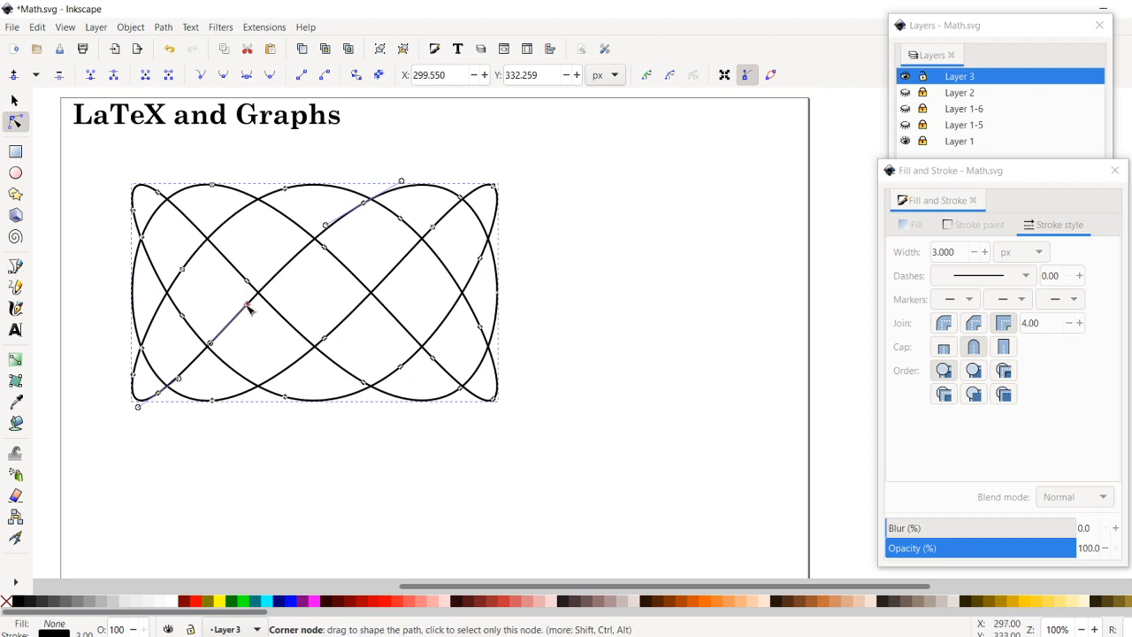
{"action": "left_click_drag", "start_coordinate": [247, 306], "coordinate": [275, 334]}
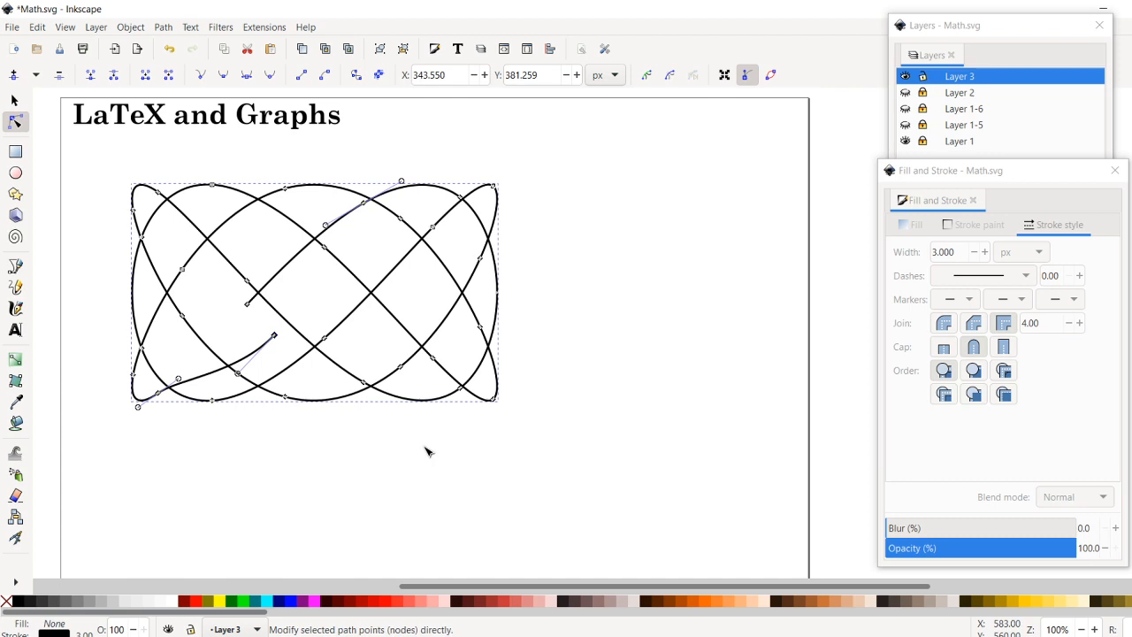
{"action": "key", "text": "ctrl+z"}
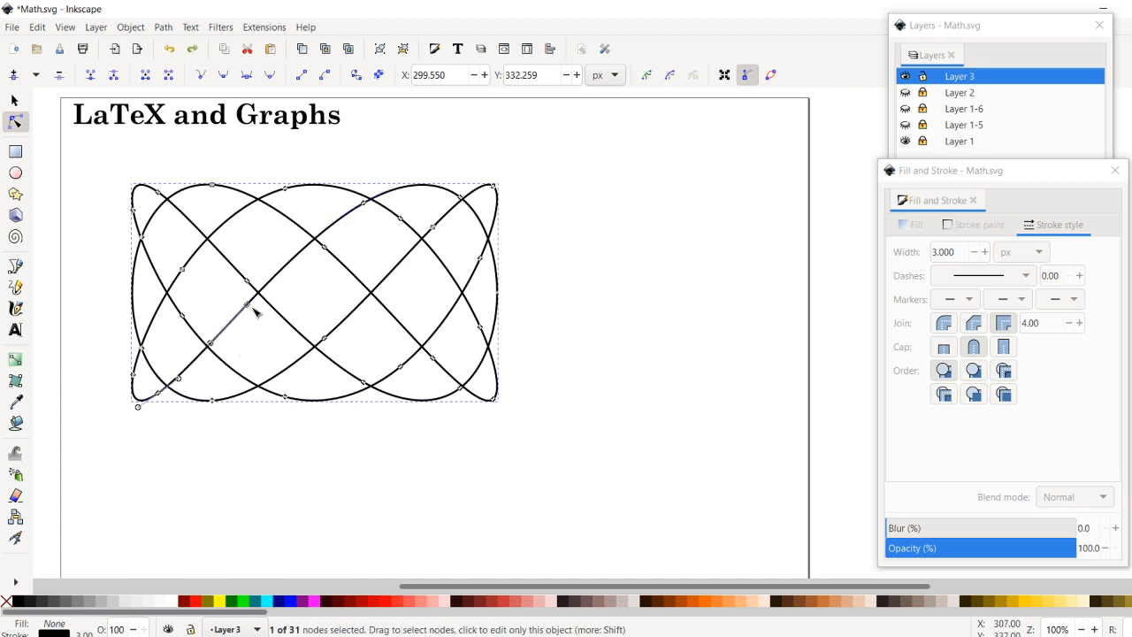
- Break the path at the node near the top of the same rising strand, right of the curve's centre
{"action": "left_click", "coordinate": [364, 202]}
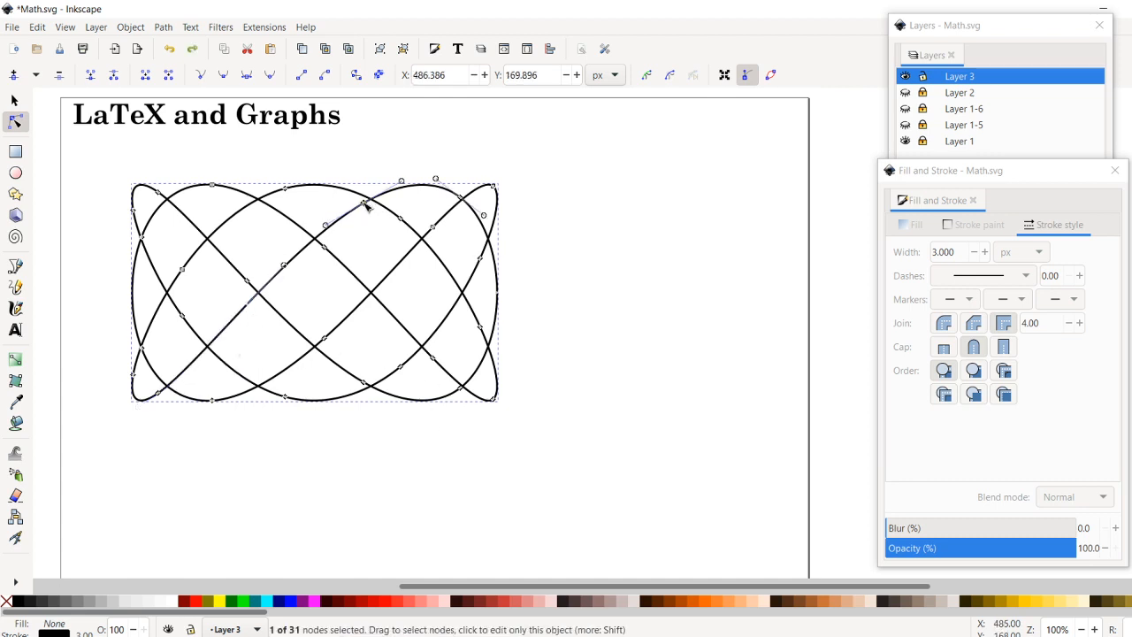
{"action": "left_click", "coordinate": [113, 77]}
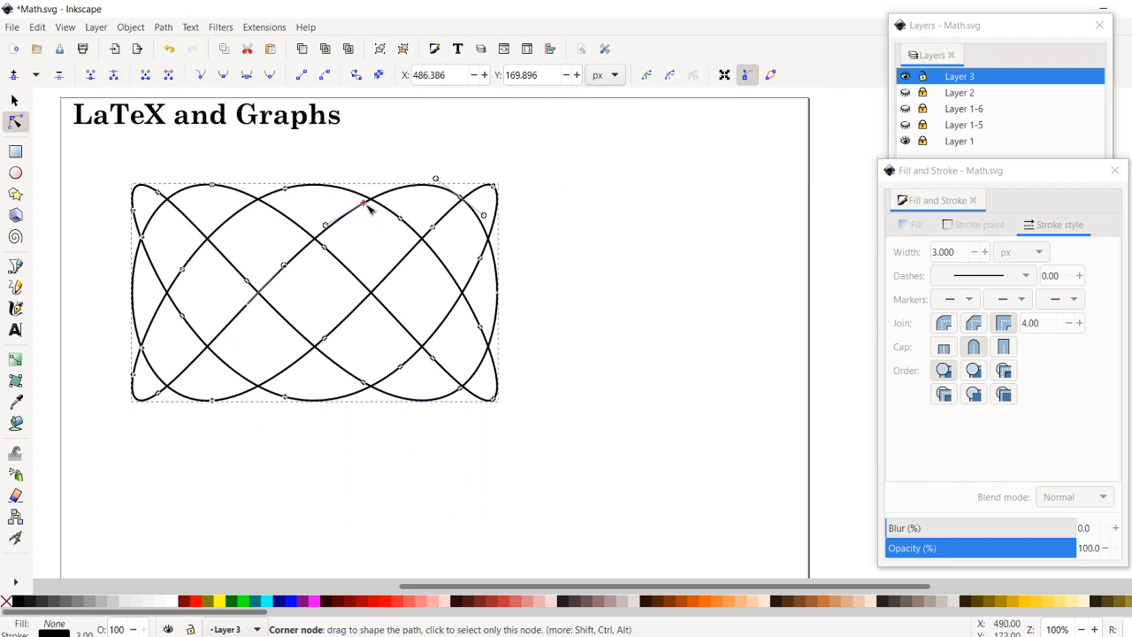
- Test the new break by moving its loose end, undo that move, and break the curve apart into separate paths
{"action": "left_click_drag", "start_coordinate": [368, 208], "coordinate": [378, 120]}
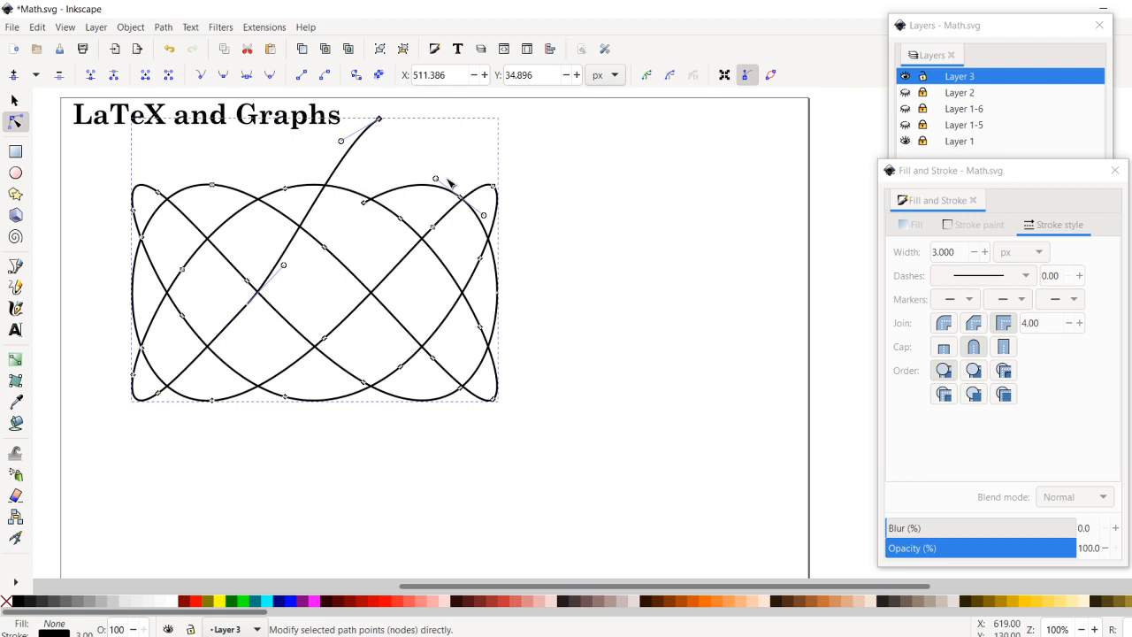
{"action": "key", "text": "ctrl+z"}
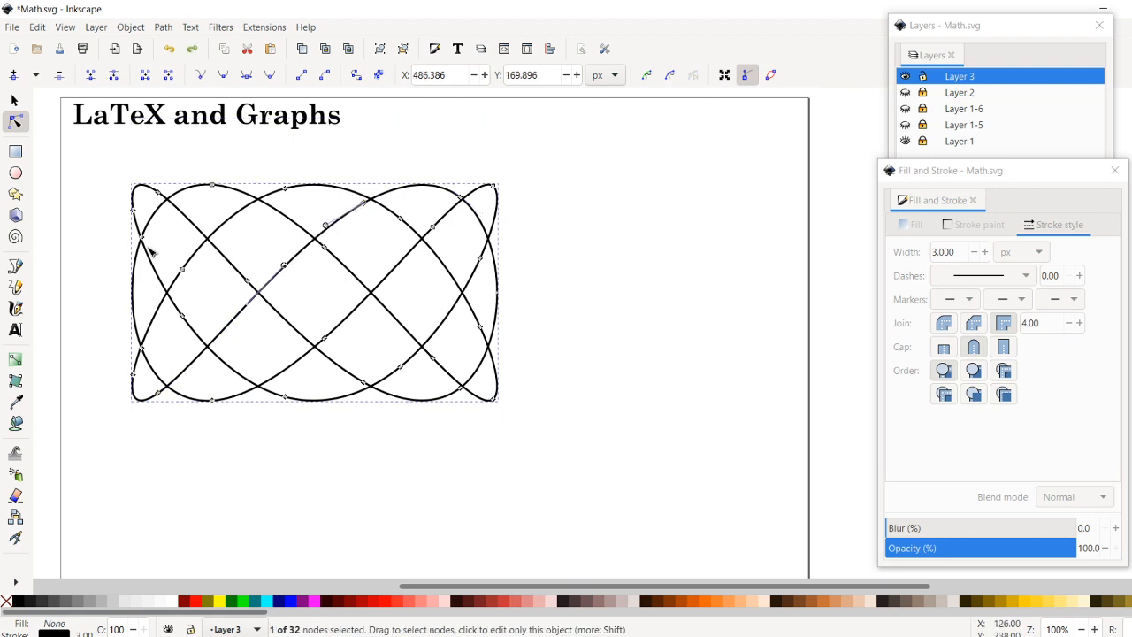
{"action": "left_click", "coordinate": [14, 101]}
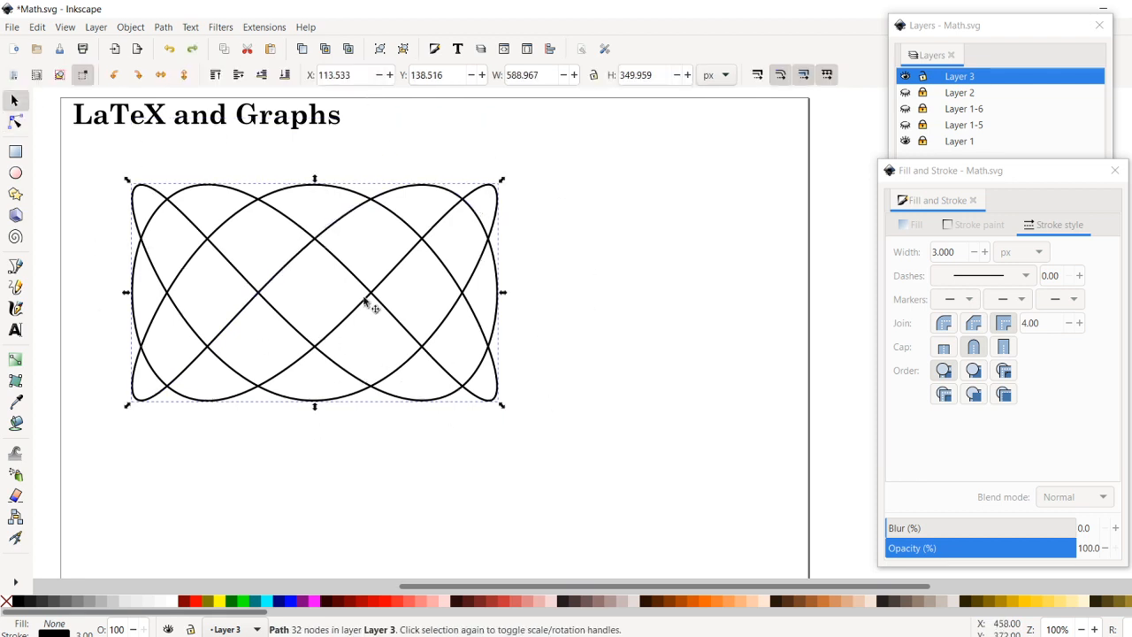
{"action": "left_click", "coordinate": [165, 27]}
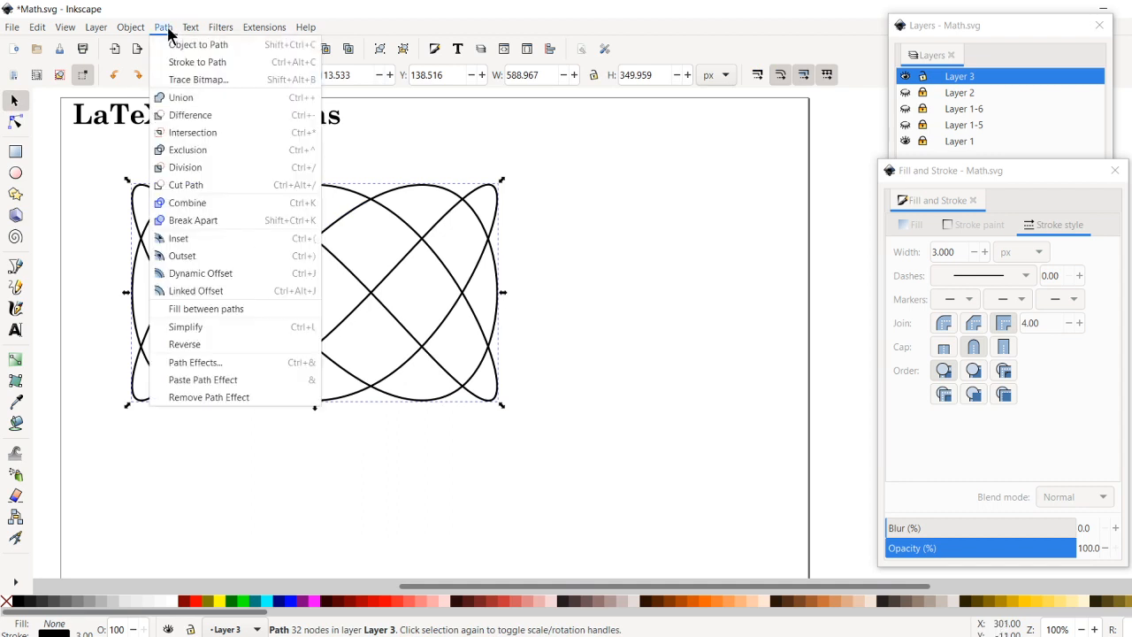
{"action": "left_click", "coordinate": [190, 220]}
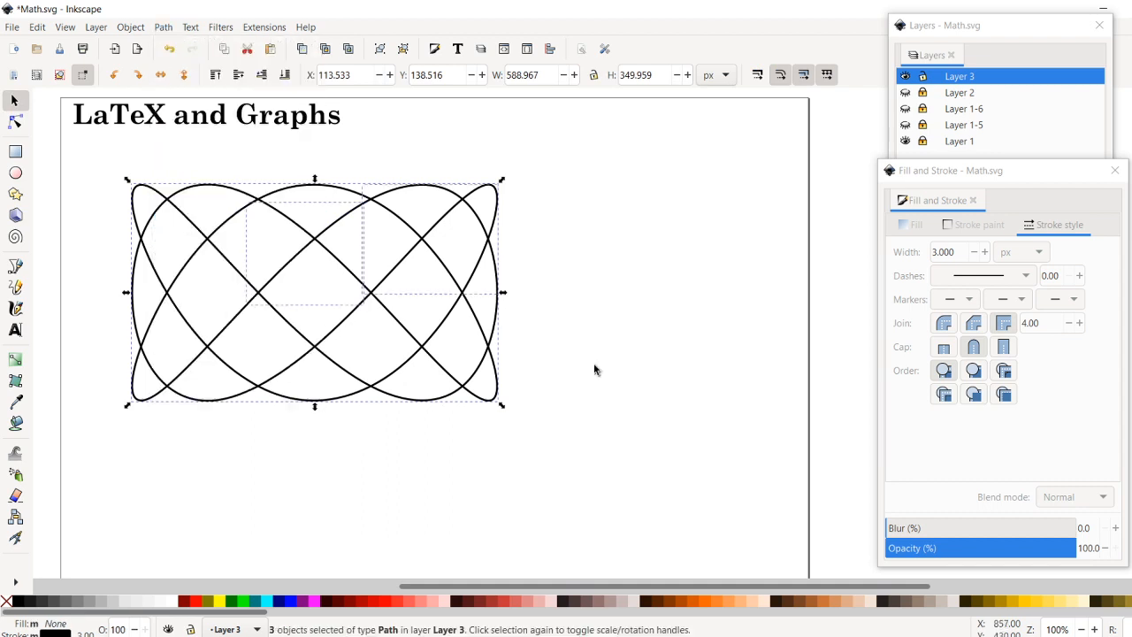
{"action": "left_click", "coordinate": [14, 100]}
{"action": "left_click", "coordinate": [361, 482]}
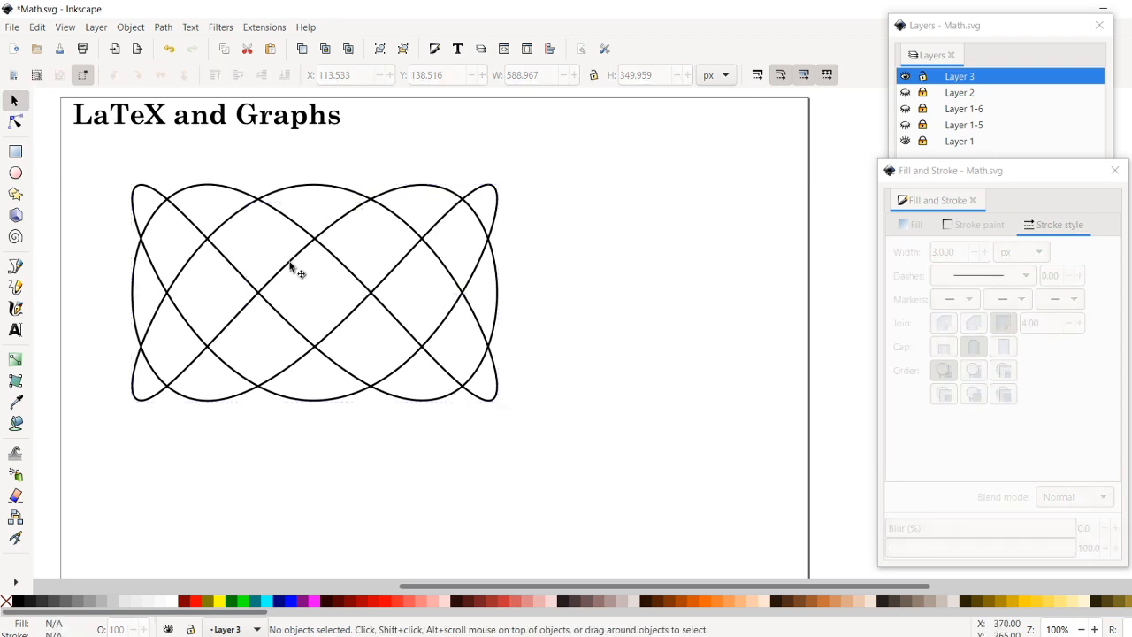
- Shift the separated segment of the rising strand slightly as a test and undo the move
{"action": "left_click", "coordinate": [291, 265]}
{"action": "mouse_move", "coordinate": [296, 266]}
{"action": "left_mouse_down"}
{"action": "mouse_move", "coordinate": [316, 295]}
{"action": "mouse_move", "coordinate": [308, 275]}
{"action": "left_mouse_up"}
{"action": "key", "text": "ctrl"}
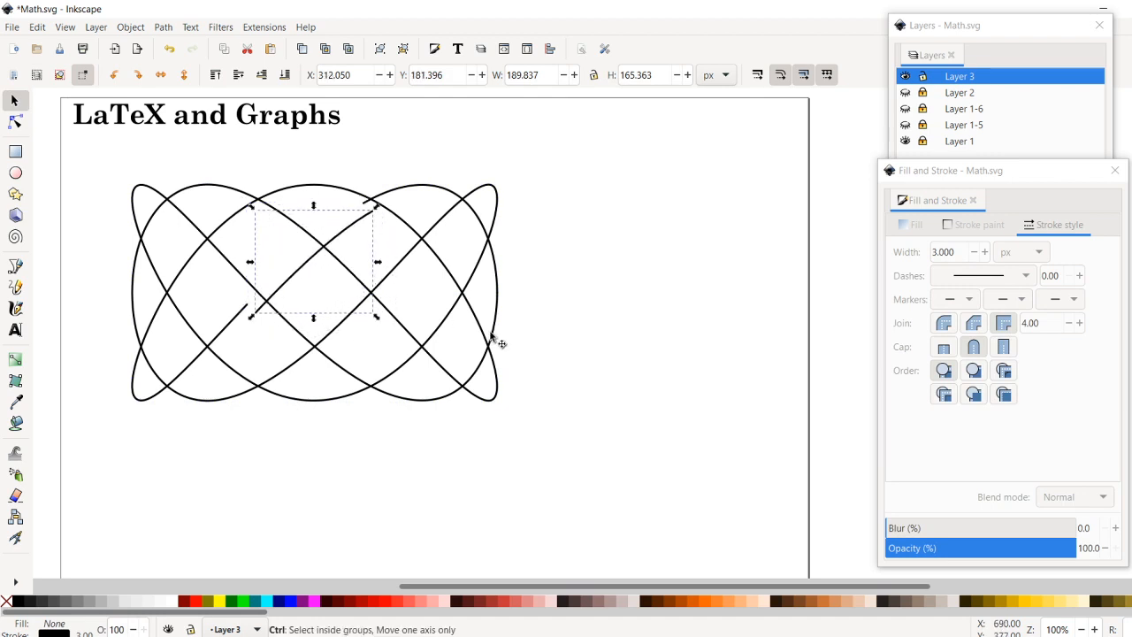
{"action": "key", "text": "ctrl+z"}
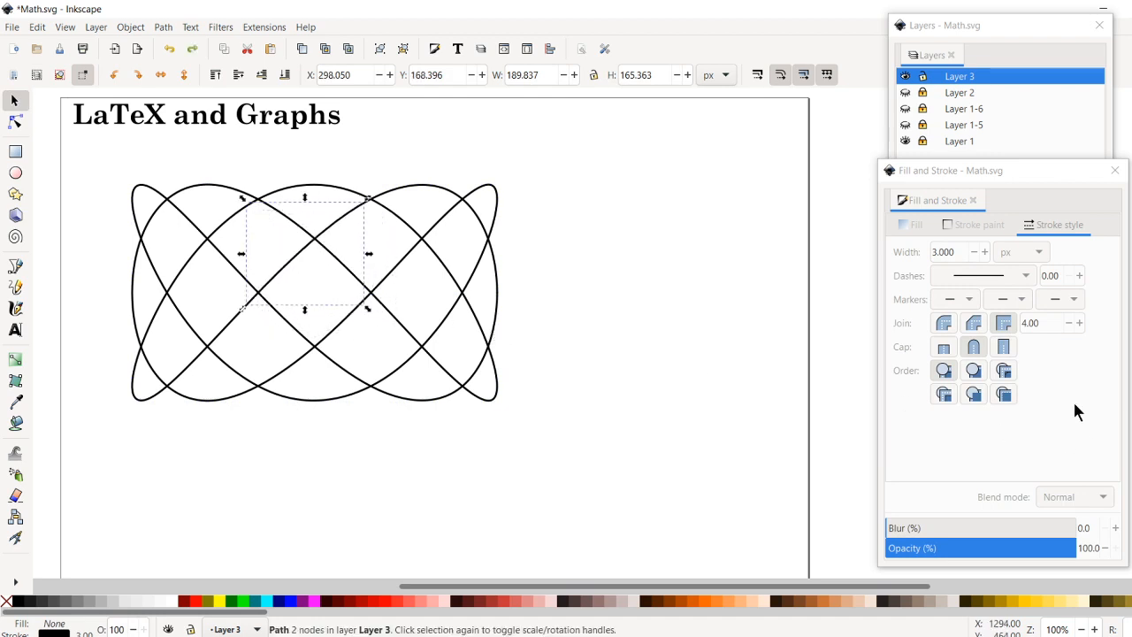
- Give the separated segment a red (#FF0000) stroke and set its stroke width to 5 px
{"action": "left_click", "coordinate": [194, 607], "text": "shift"}
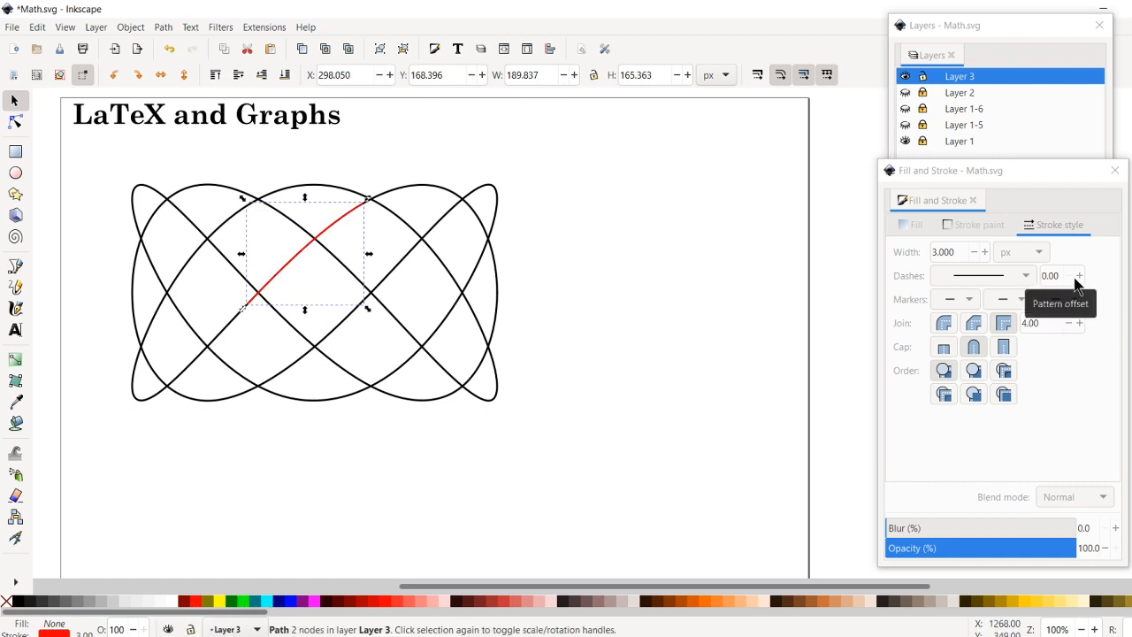
{"action": "left_click", "coordinate": [963, 251]}
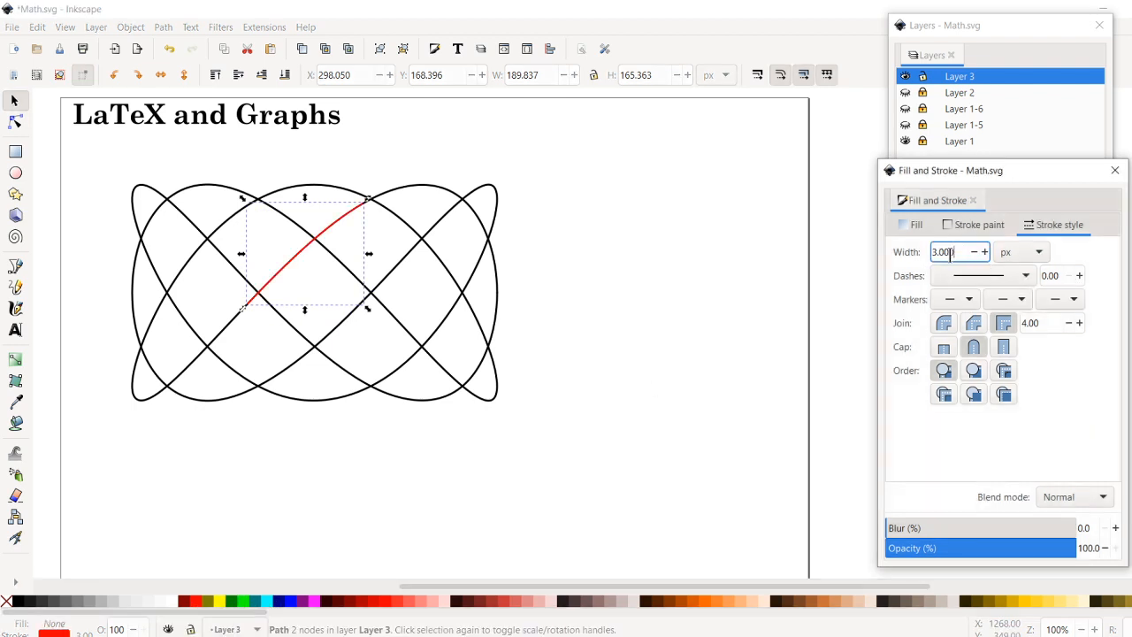
{"action": "double_click", "coordinate": [951, 252]}
{"action": "type", "text": "5"}
{"action": "key", "text": "Return"}
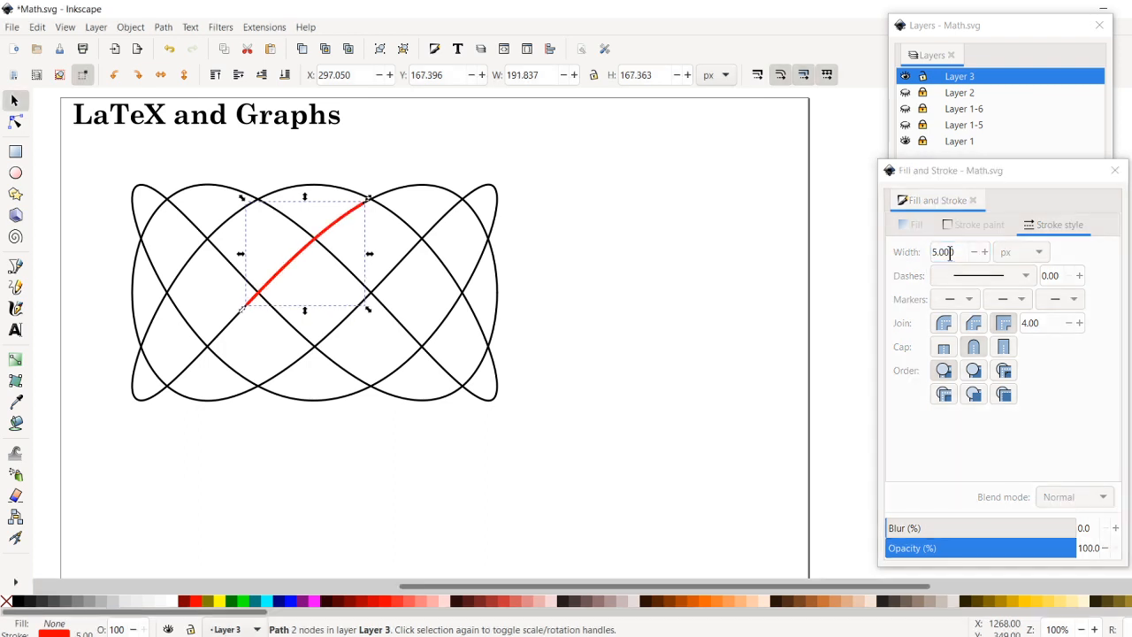
- Add small dot markers to both the end and the start of the red segment
{"action": "left_click", "coordinate": [1074, 299]}
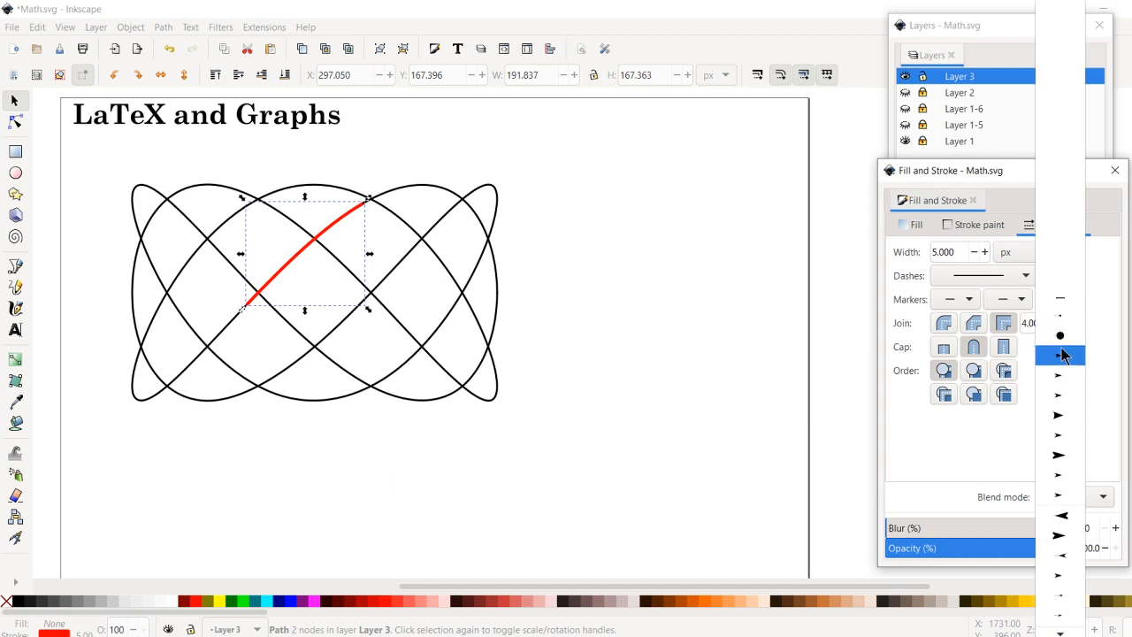
{"action": "left_click", "coordinate": [1061, 315]}
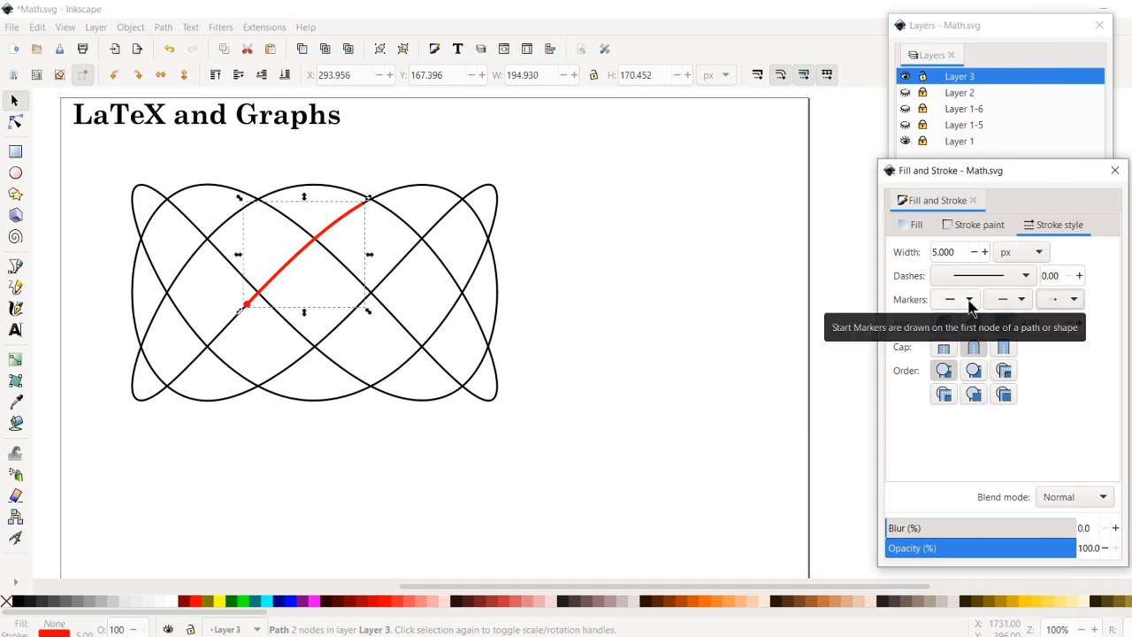
{"action": "left_click", "coordinate": [970, 301]}
{"action": "left_click", "coordinate": [963, 324]}
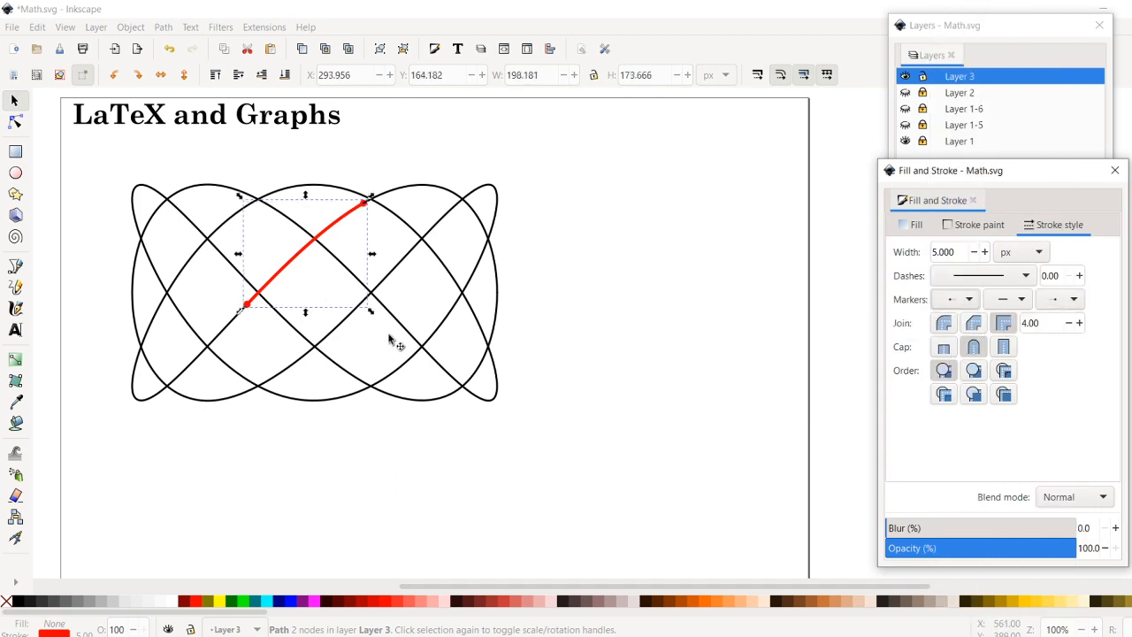
{"action": "left_click", "coordinate": [445, 279]}
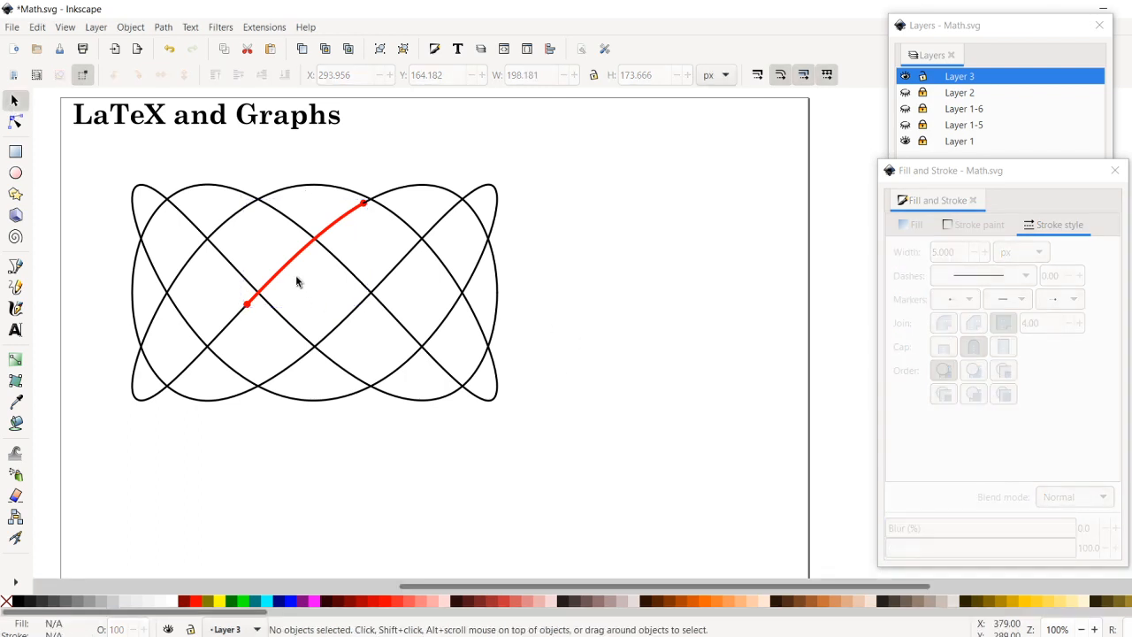
- Move the red segment up and to the left of its place as a test and undo the move
{"action": "mouse_move", "coordinate": [299, 258]}
{"action": "left_mouse_down"}
{"action": "mouse_move", "coordinate": [270, 281]}
{"action": "mouse_move", "coordinate": [266, 222]}
{"action": "left_mouse_up"}
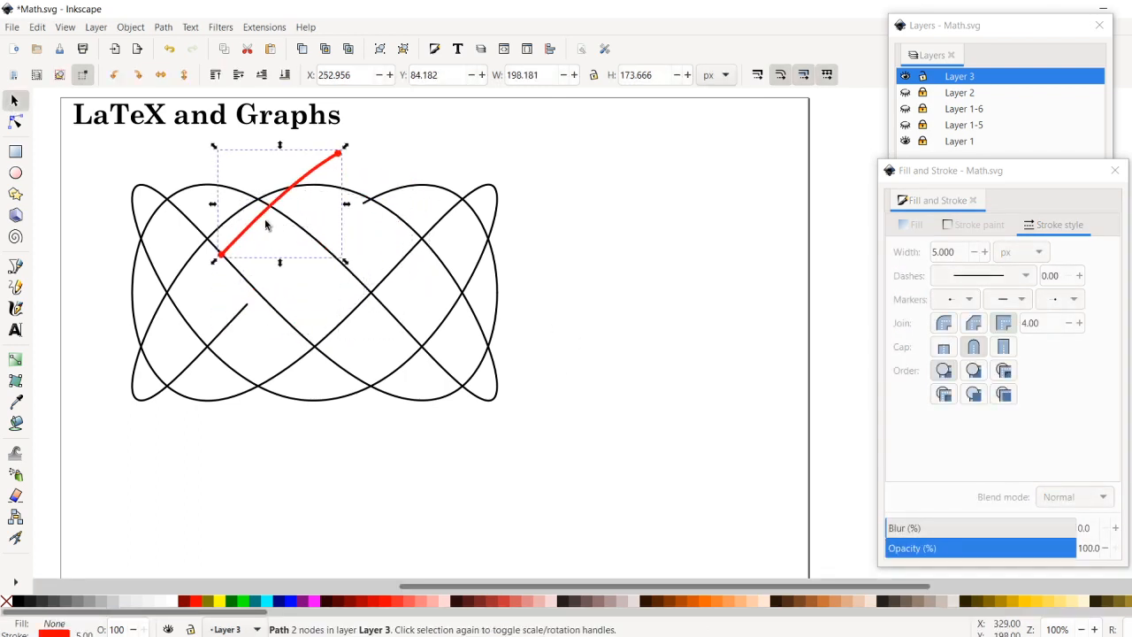
{"action": "key", "text": "ctrl+z"}
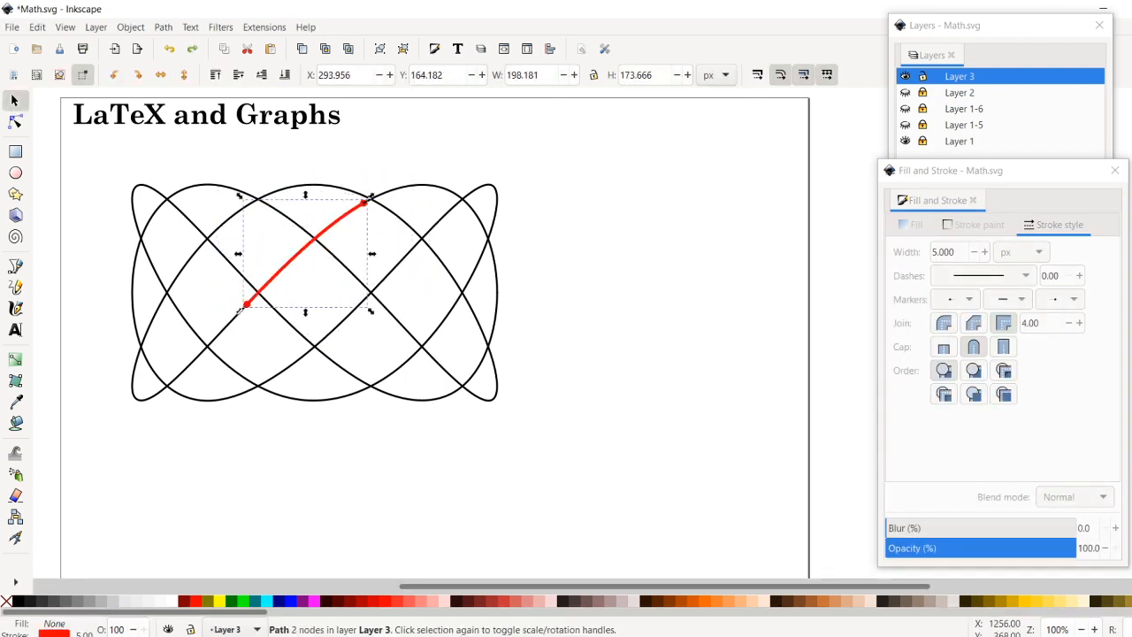
{"action": "left_click", "coordinate": [469, 494]}
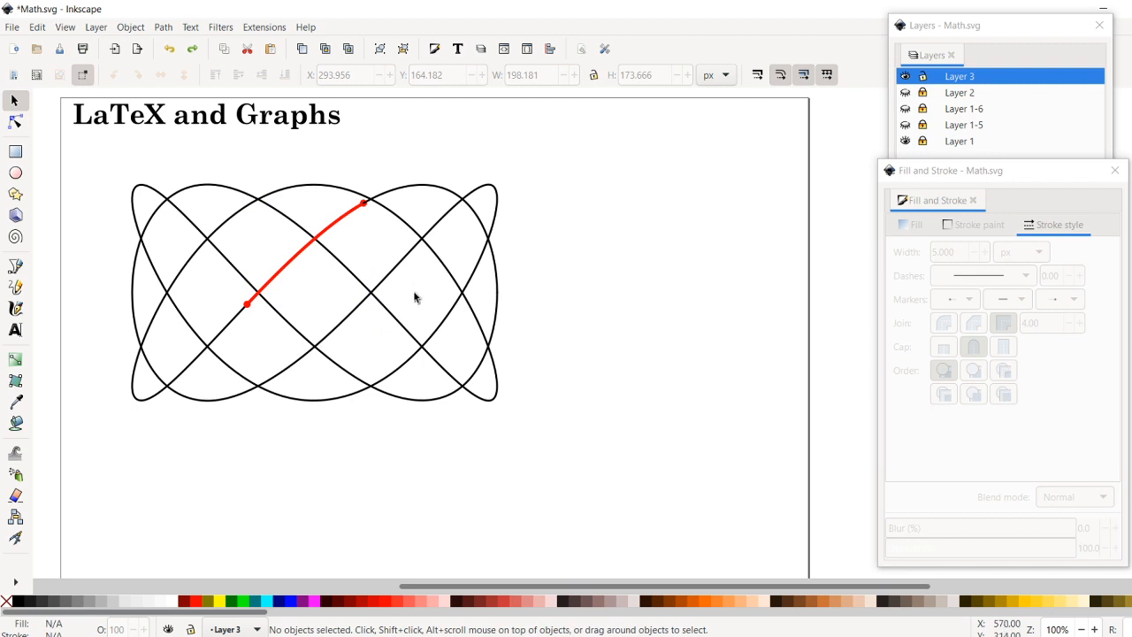
- Use the Paint Bucket to fill the diamond-shaped region right of the curve's centre, colouring it blue (#0000FF) with no stroke
{"action": "left_click", "coordinate": [16, 425]}
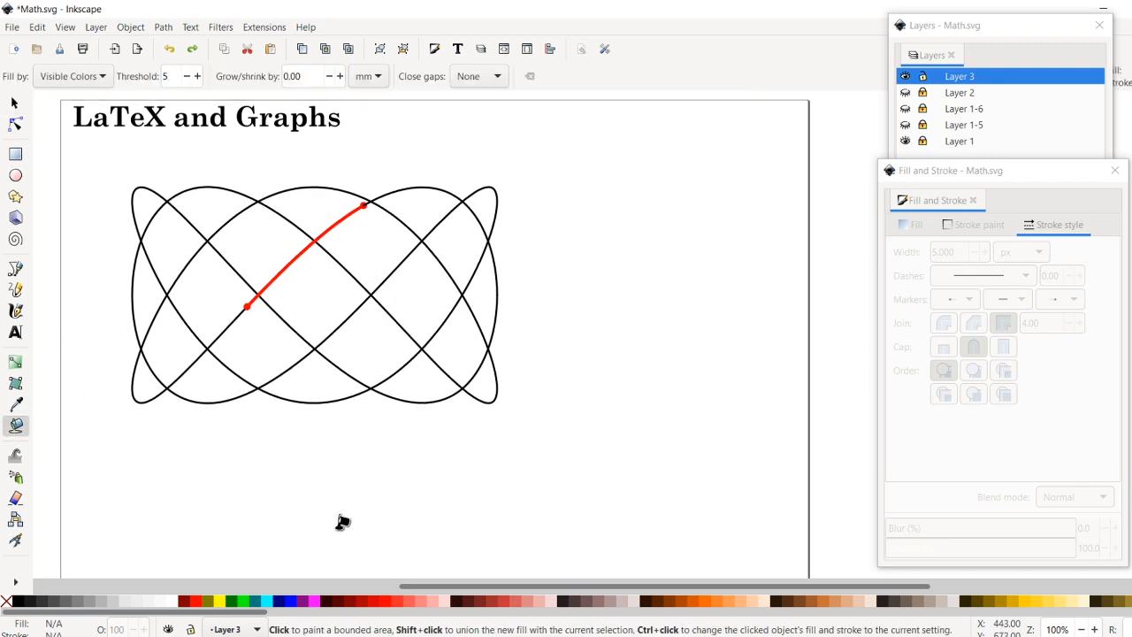
{"action": "left_click", "coordinate": [433, 288]}
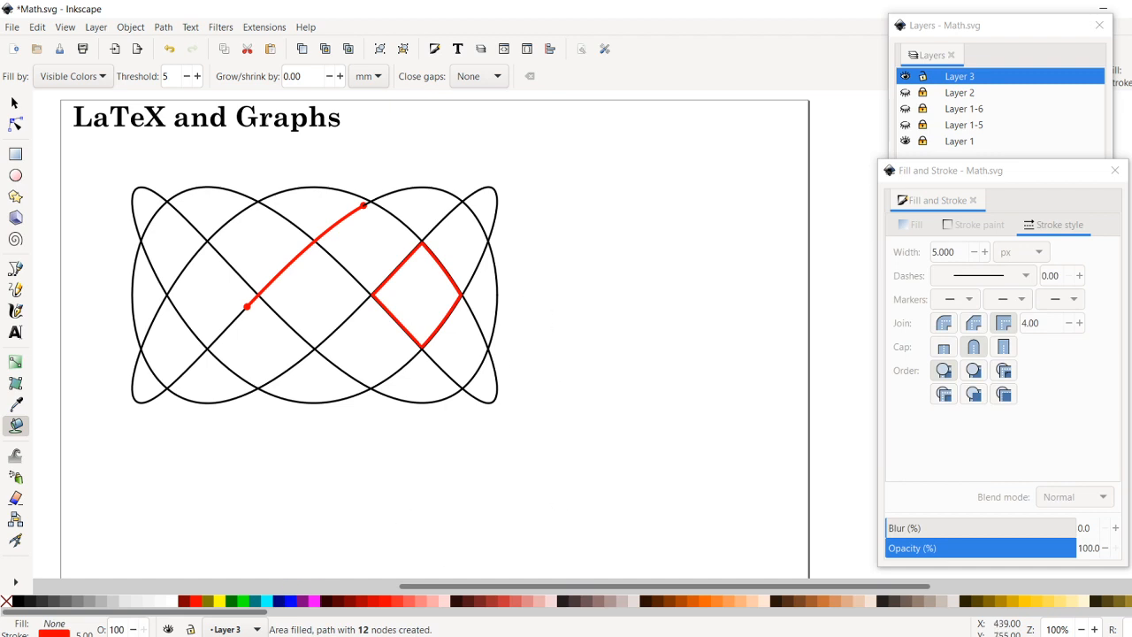
{"action": "left_click", "coordinate": [293, 602]}
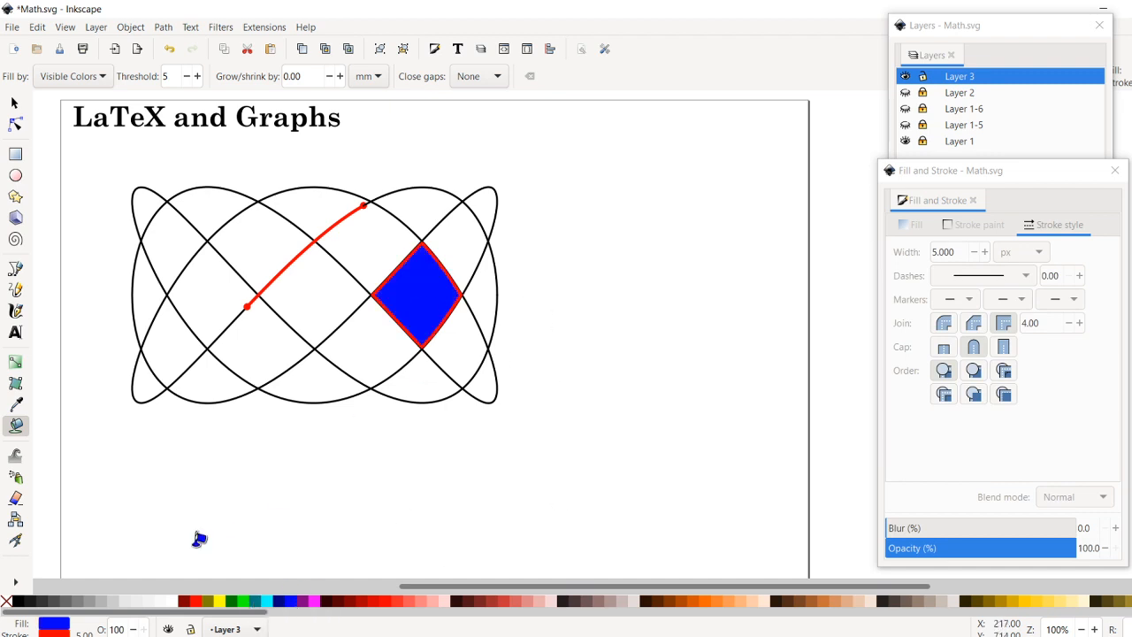
{"action": "left_click", "coordinate": [5, 605], "text": "shift"}
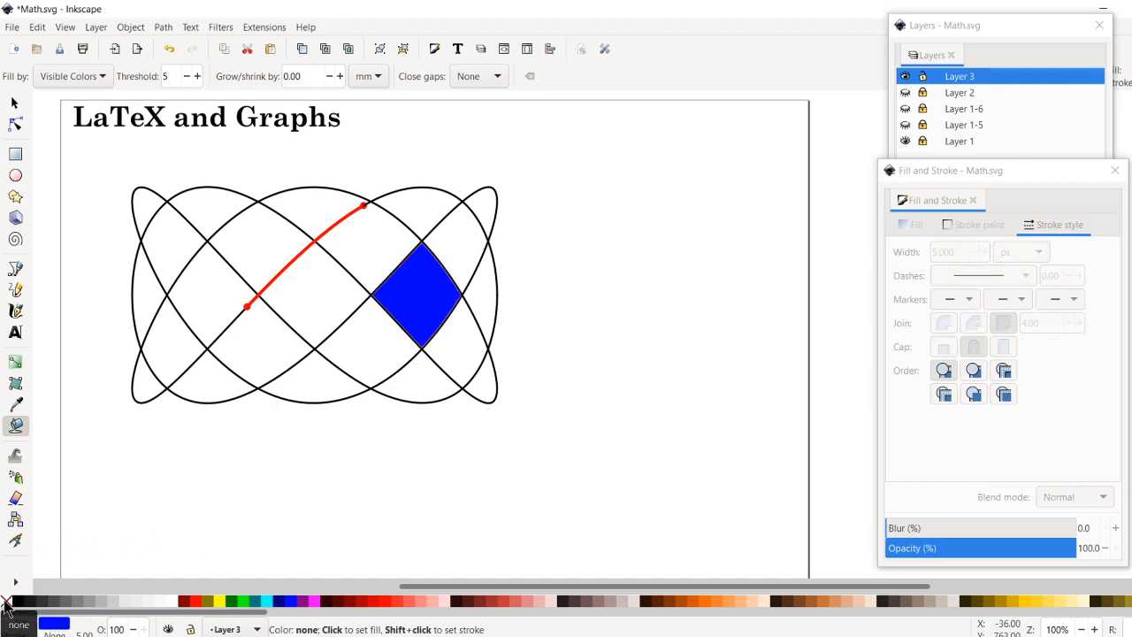
- Lighten the diamond's blue fill to an HSL lightness of 85
{"action": "left_click", "coordinate": [1002, 177]}
{"action": "left_click", "coordinate": [911, 225]}
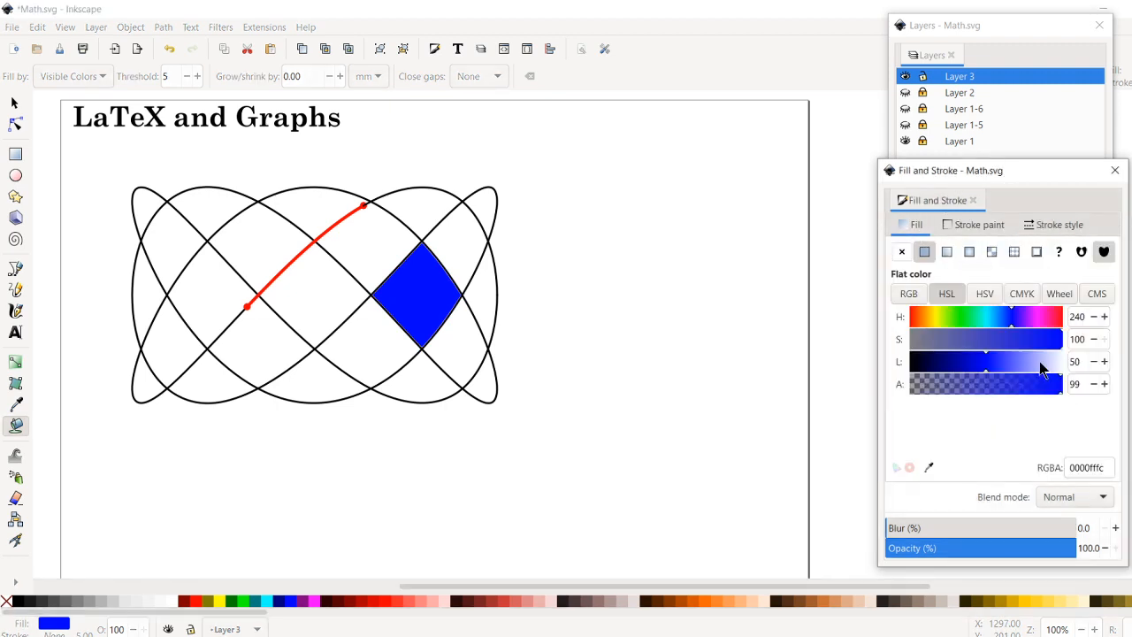
{"action": "left_click", "coordinate": [1040, 363]}
{"action": "left_click", "coordinate": [15, 106]}
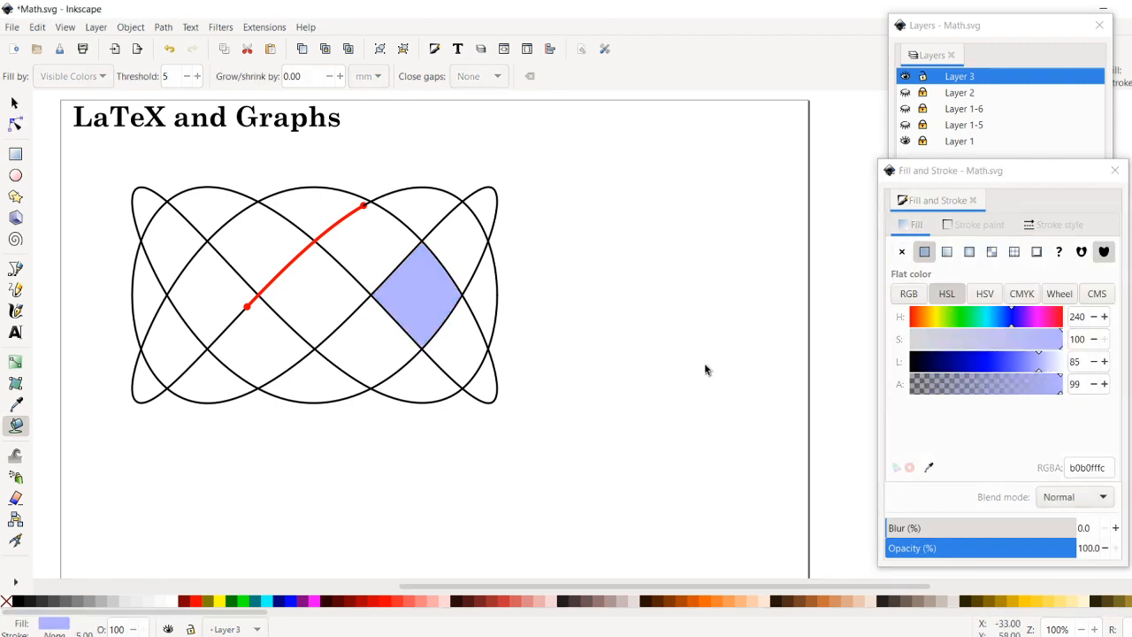
{"action": "left_click", "coordinate": [705, 369]}
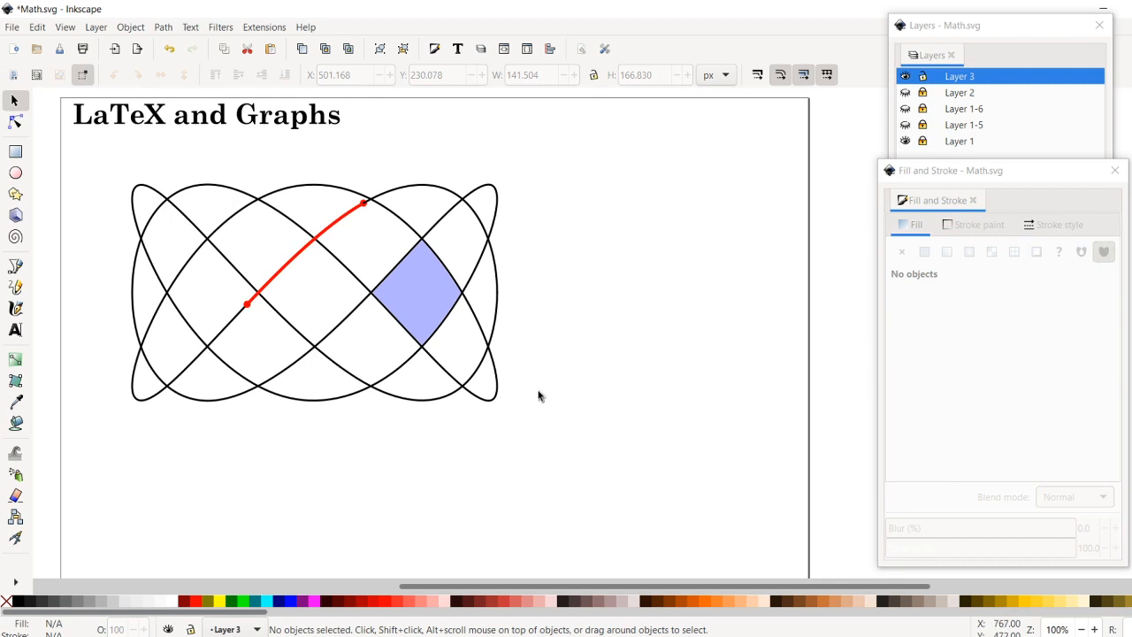
- Raise the red segment to the top so it lies above the black curve
{"action": "left_click", "coordinate": [304, 249]}
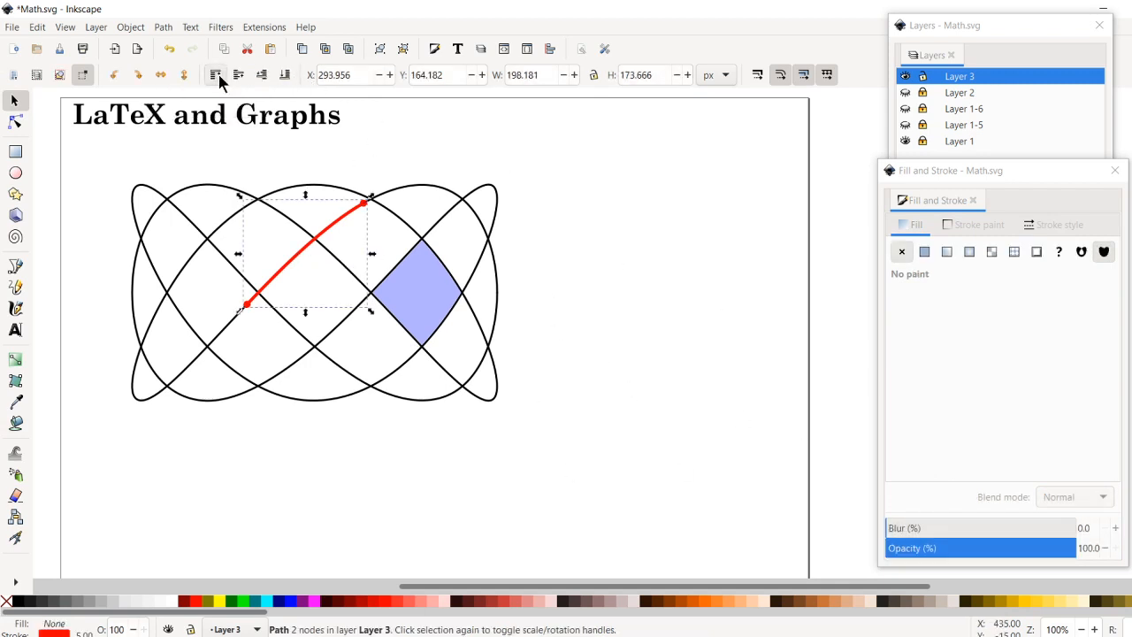
{"action": "left_click", "coordinate": [664, 469]}
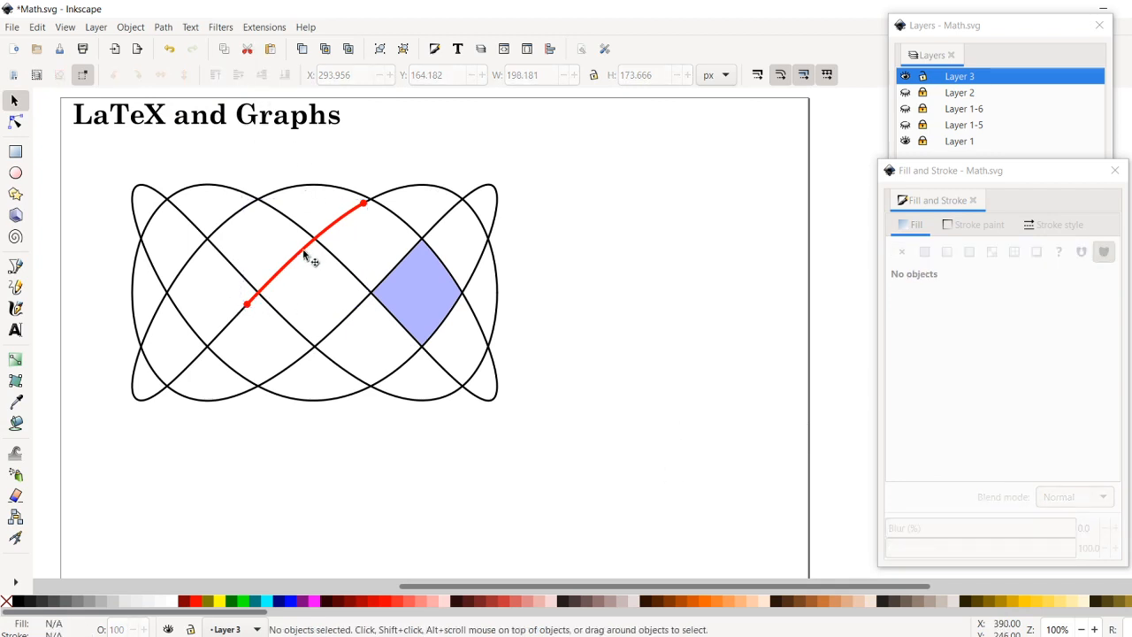
- Examine the red segment's dot markers and its stacking order over the black curve up close
{"action": "left_click", "coordinate": [354, 211]}
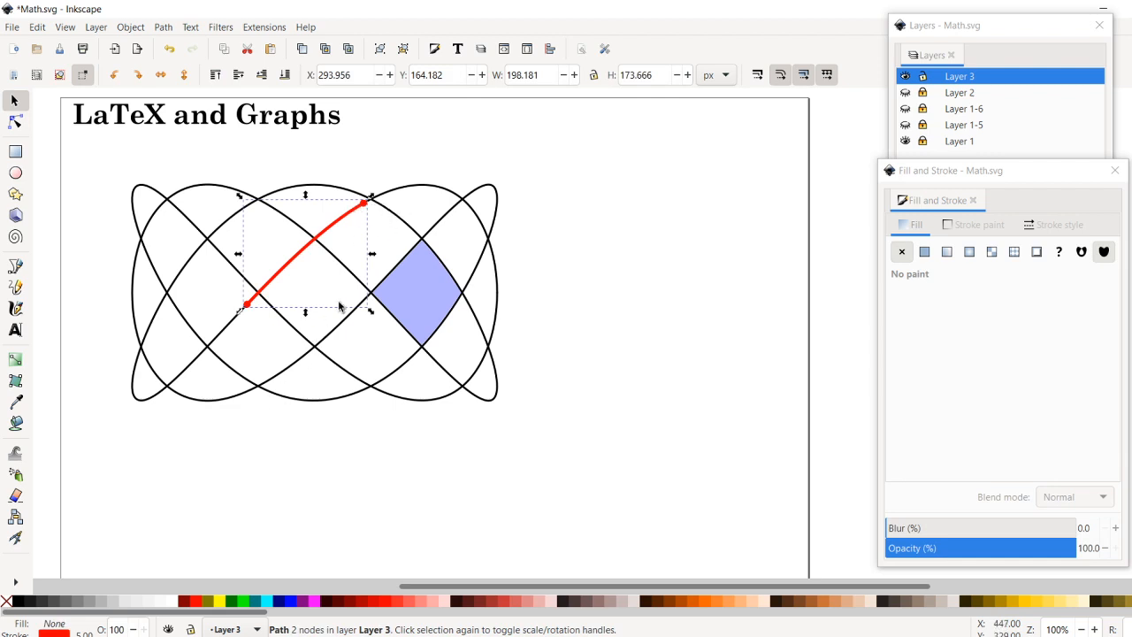
{"action": "scroll", "coordinate": [350, 294], "scroll_direction": "up", "scroll_amount": 4}
{"action": "scroll", "coordinate": [349, 286], "scroll_direction": "down", "scroll_amount": 4}
{"action": "scroll", "coordinate": [329, 299], "scroll_direction": "up", "scroll_amount": 2}
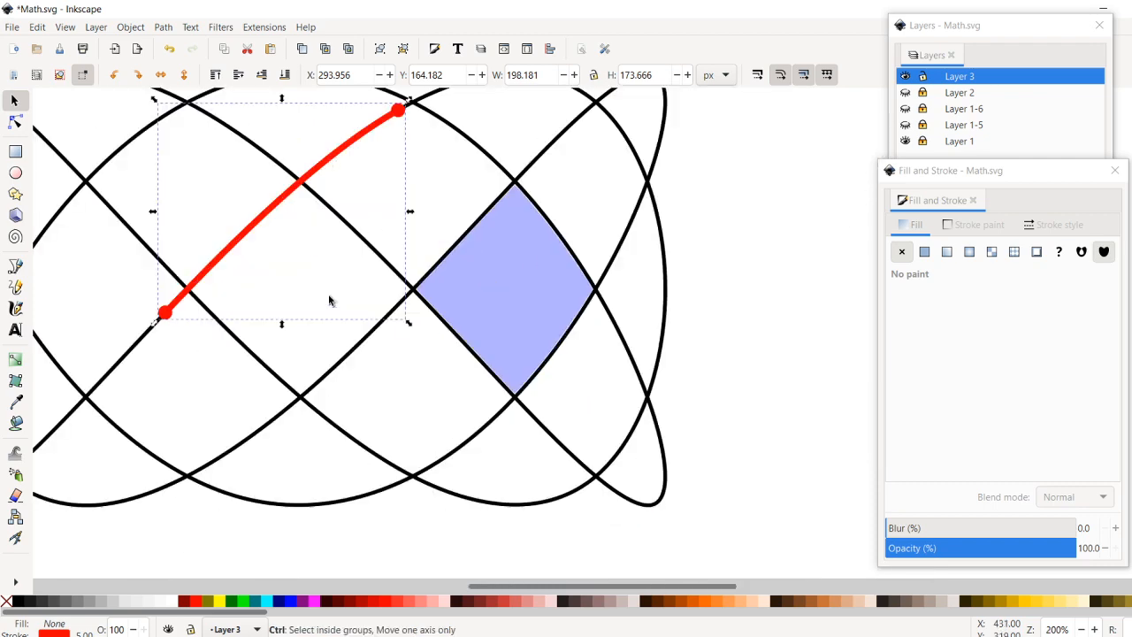
{"action": "left_click", "coordinate": [244, 544]}
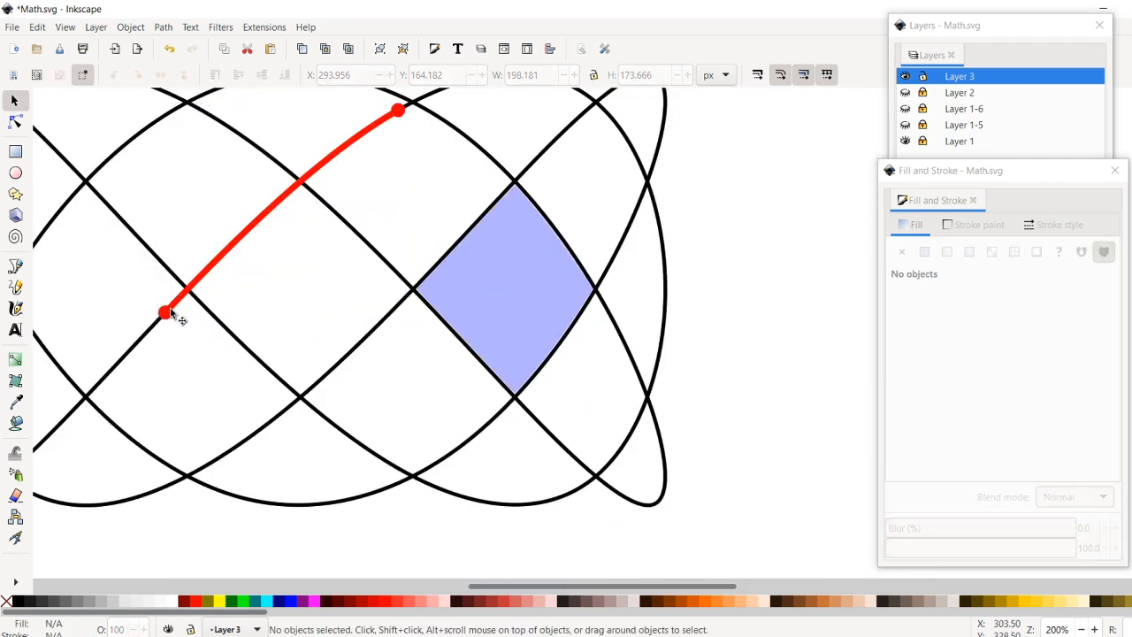
{"action": "left_click", "coordinate": [249, 239]}
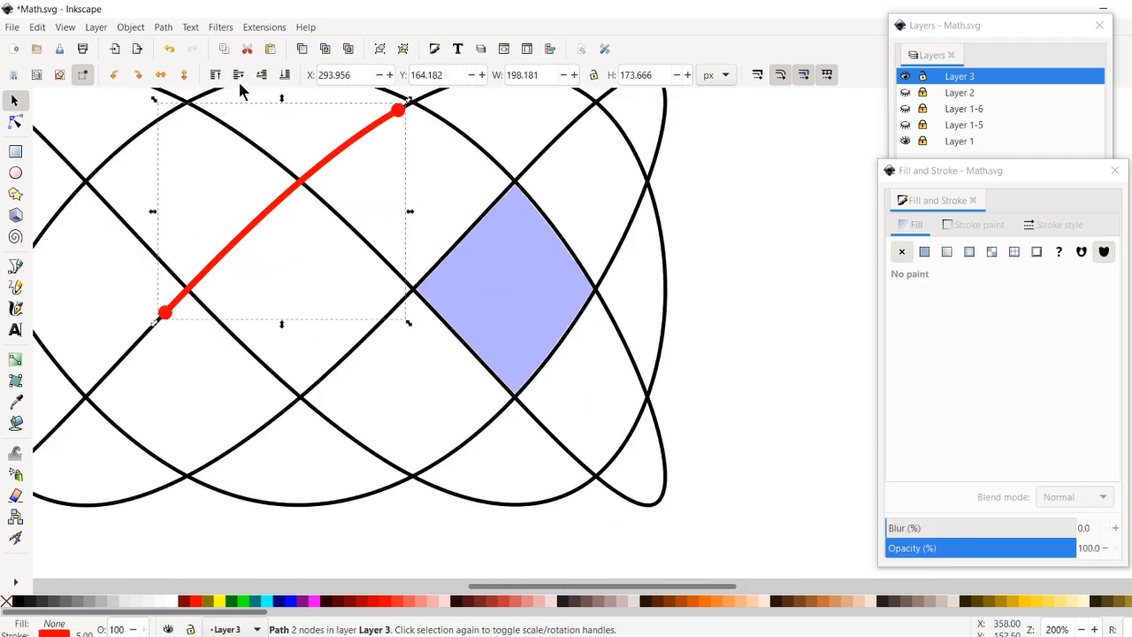
{"action": "left_click", "coordinate": [263, 76]}
{"action": "scroll", "coordinate": [404, 111], "scroll_direction": "up", "scroll_amount": 2}
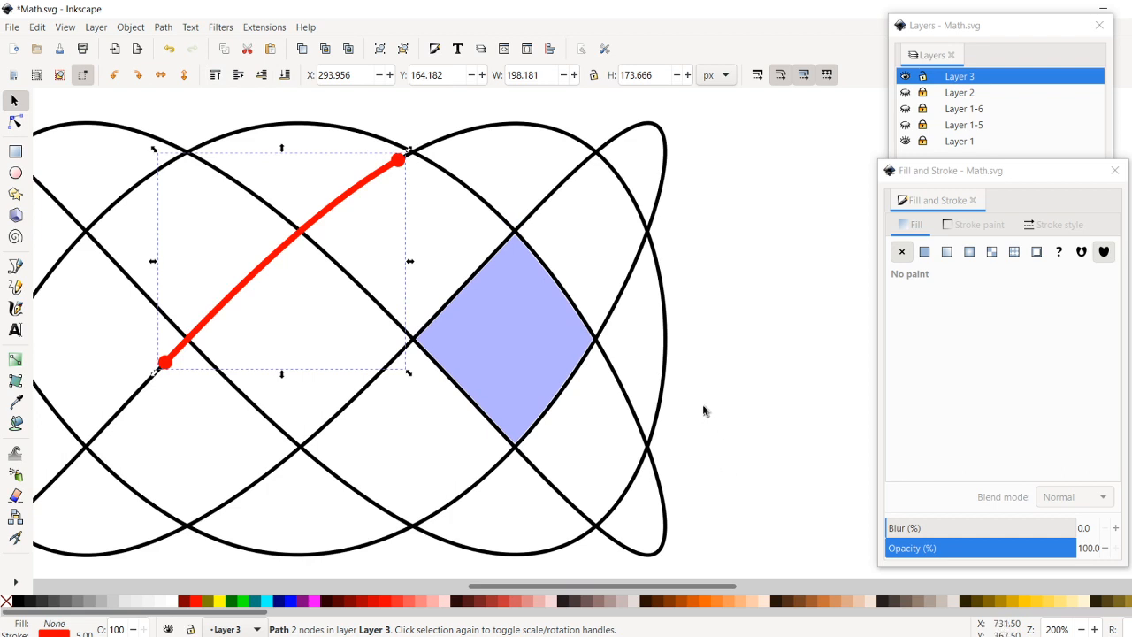
{"action": "scroll", "coordinate": [700, 409], "scroll_direction": "left", "scroll_amount": 4}
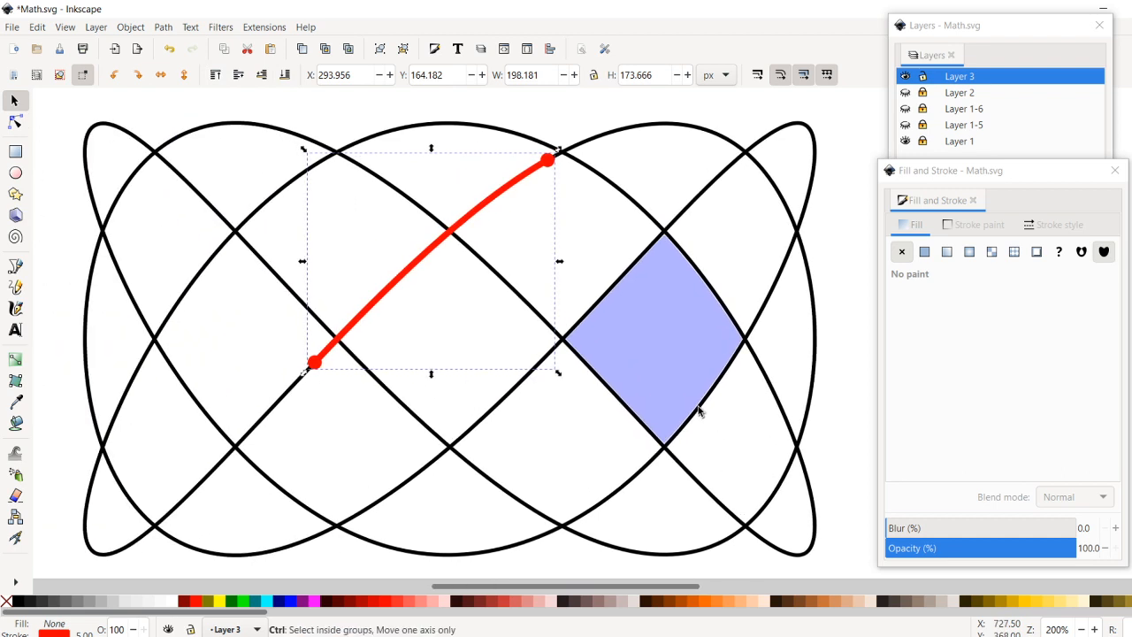
{"action": "scroll", "coordinate": [699, 410], "scroll_direction": "down", "scroll_amount": 2, "text": "ctrl"}
{"action": "scroll", "coordinate": [699, 416], "scroll_direction": "down", "scroll_amount": 1}
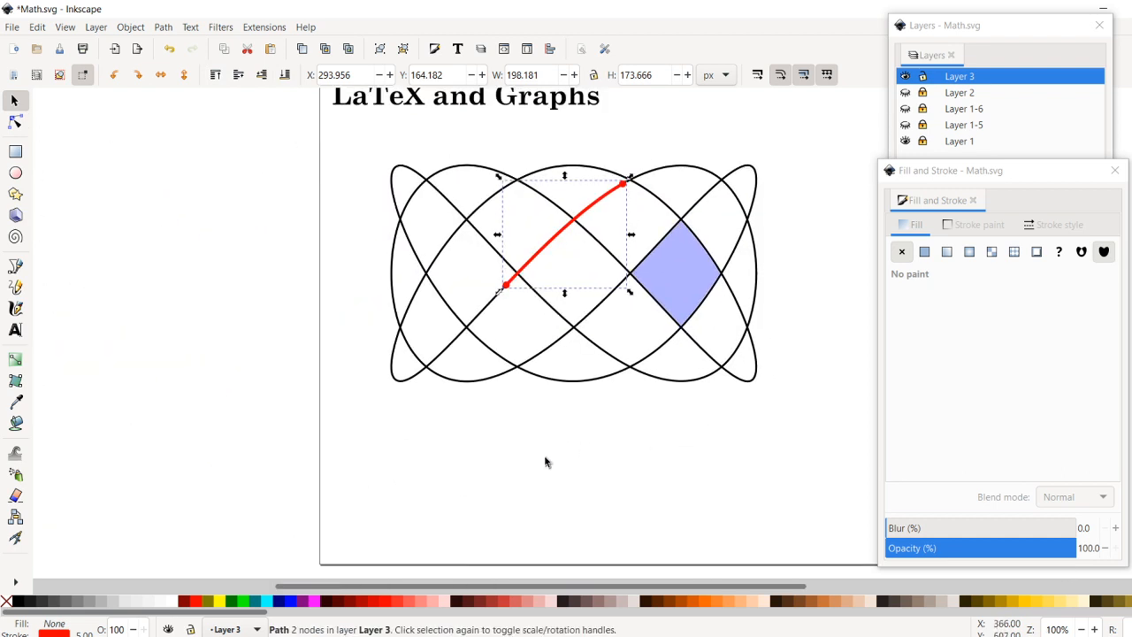
{"action": "left_click_drag", "start_coordinate": [409, 586], "coordinate": [491, 586]}
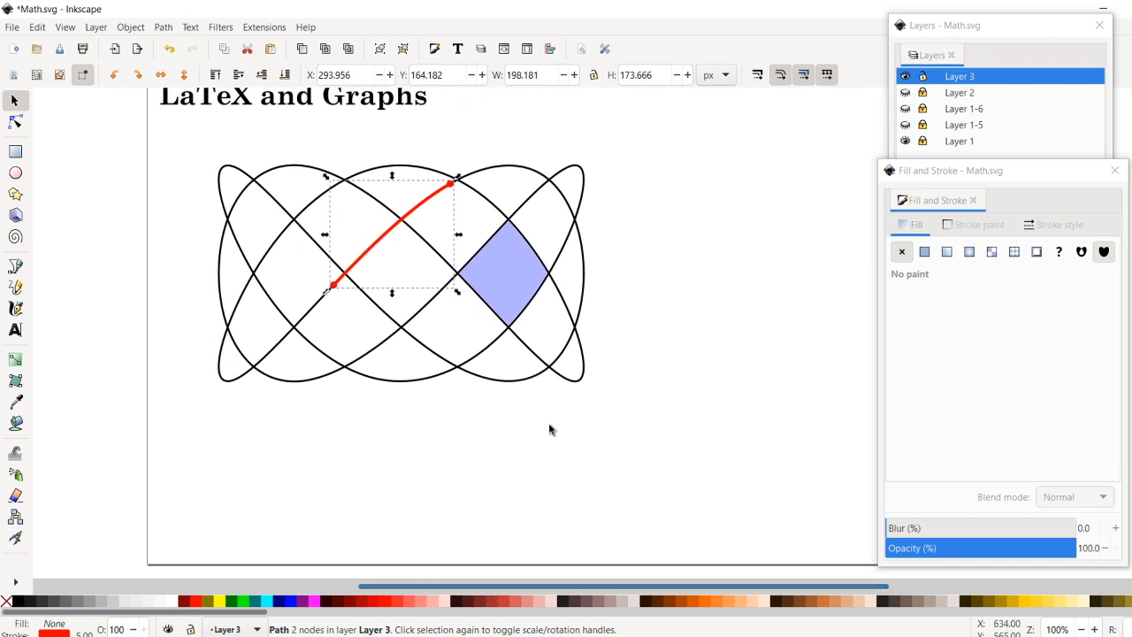
{"action": "scroll", "coordinate": [586, 433], "scroll_direction": "up", "scroll_amount": 1}
{"action": "scroll", "coordinate": [587, 429], "scroll_direction": "down", "scroll_amount": 1}
{"action": "scroll", "coordinate": [584, 432], "scroll_direction": "up", "scroll_amount": 1}
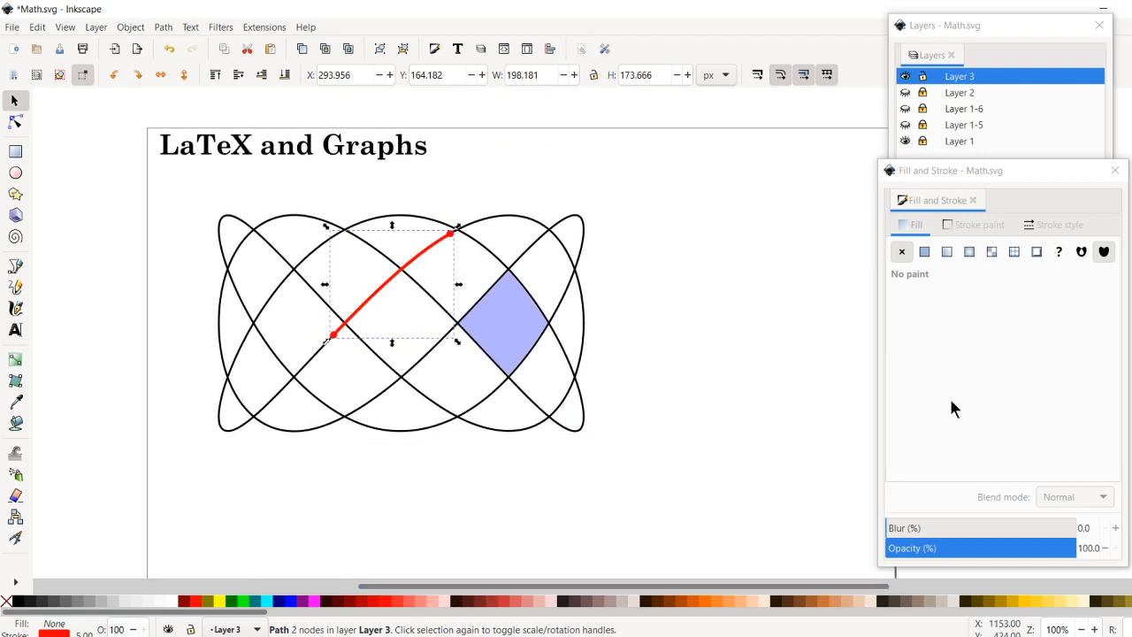